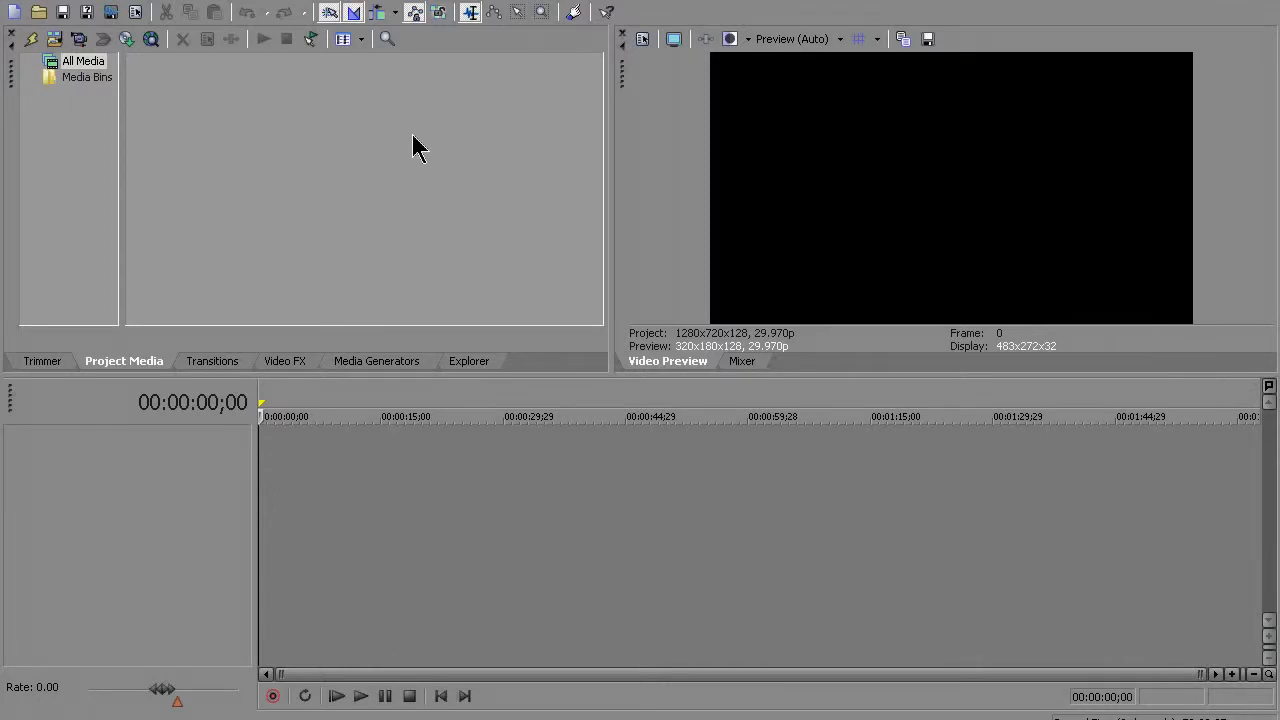
Import the 6.23.10 and 6.23.10 (2) movies from the Videos folder's Time Lapses subfolder into the project media.
{"action": "left_click", "coordinate": [54, 38]}
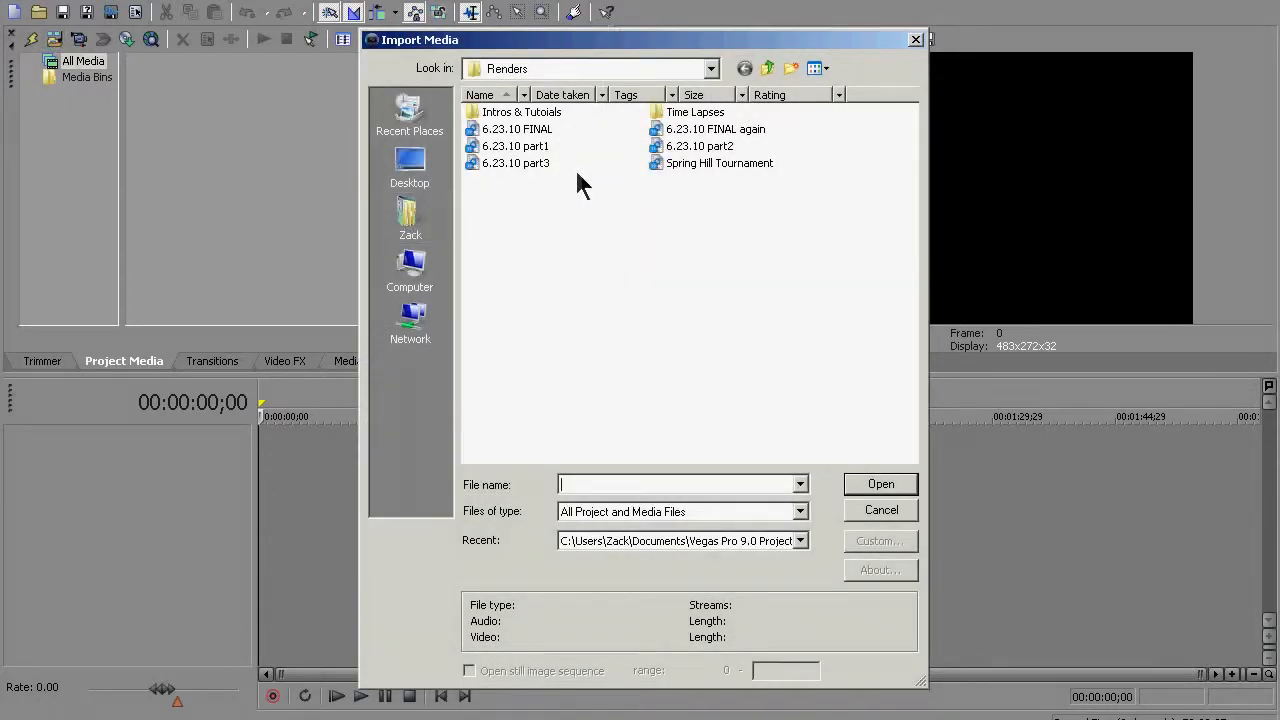
{"action": "left_click", "coordinate": [440, 222]}
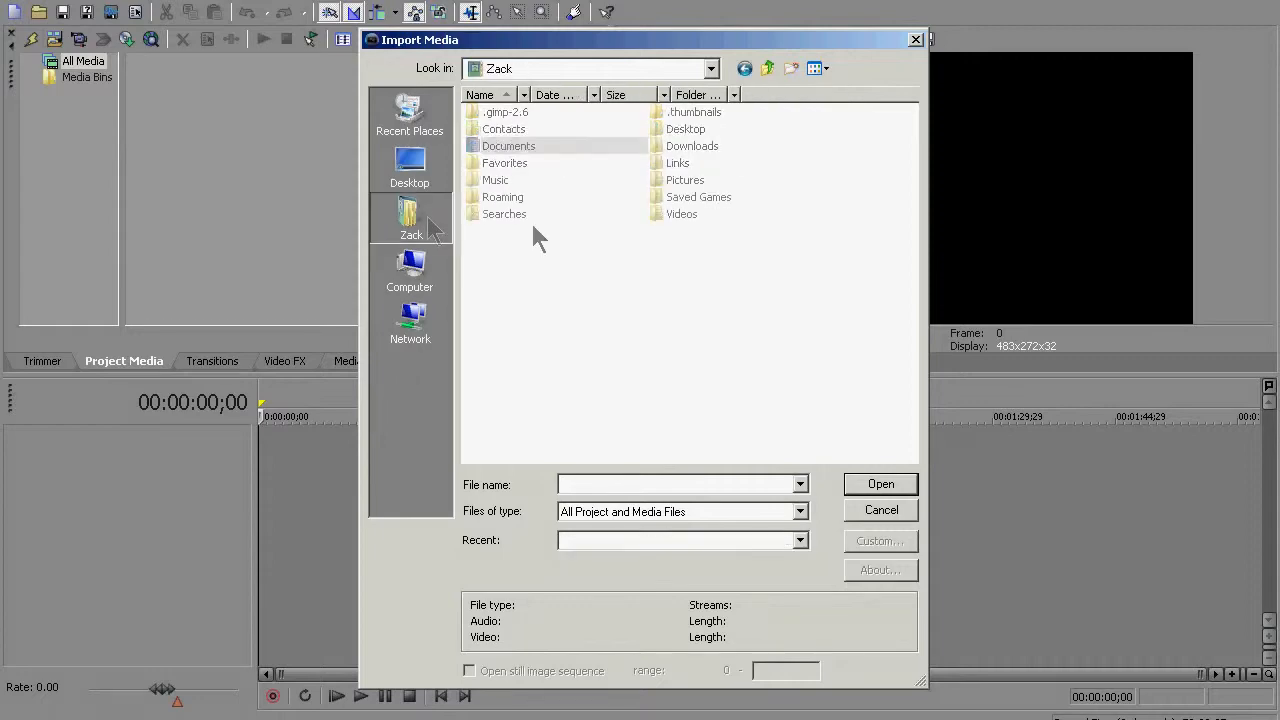
{"action": "double_click", "coordinate": [676, 218]}
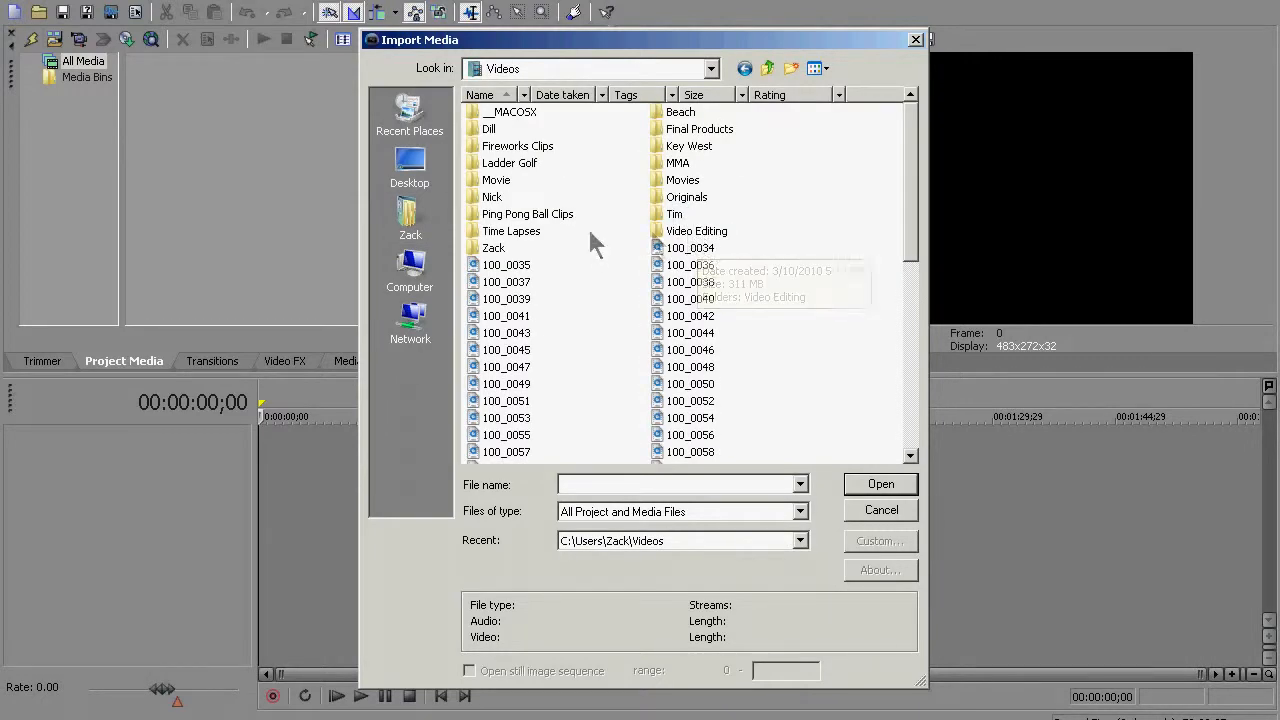
{"action": "double_click", "coordinate": [515, 232]}
{"action": "left_click", "coordinate": [622, 305]}
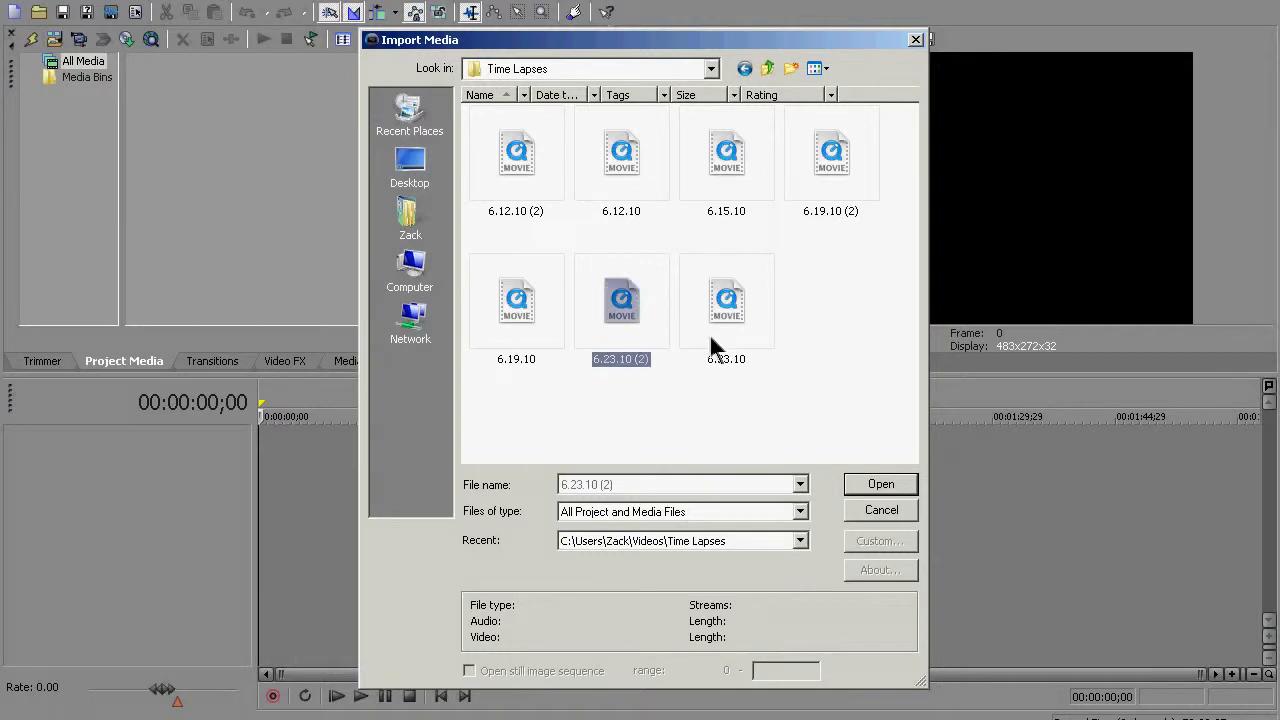
{"action": "left_click", "coordinate": [724, 340], "text": "ctrl"}
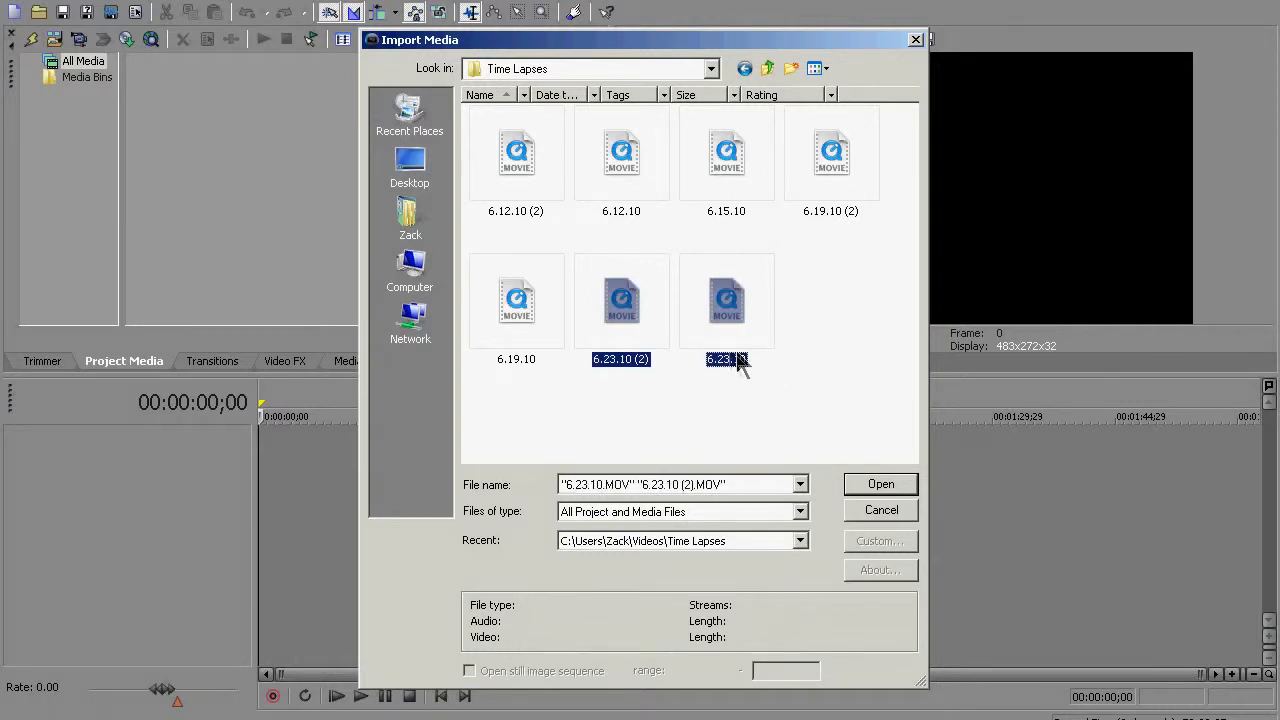
{"action": "left_click", "coordinate": [863, 482]}
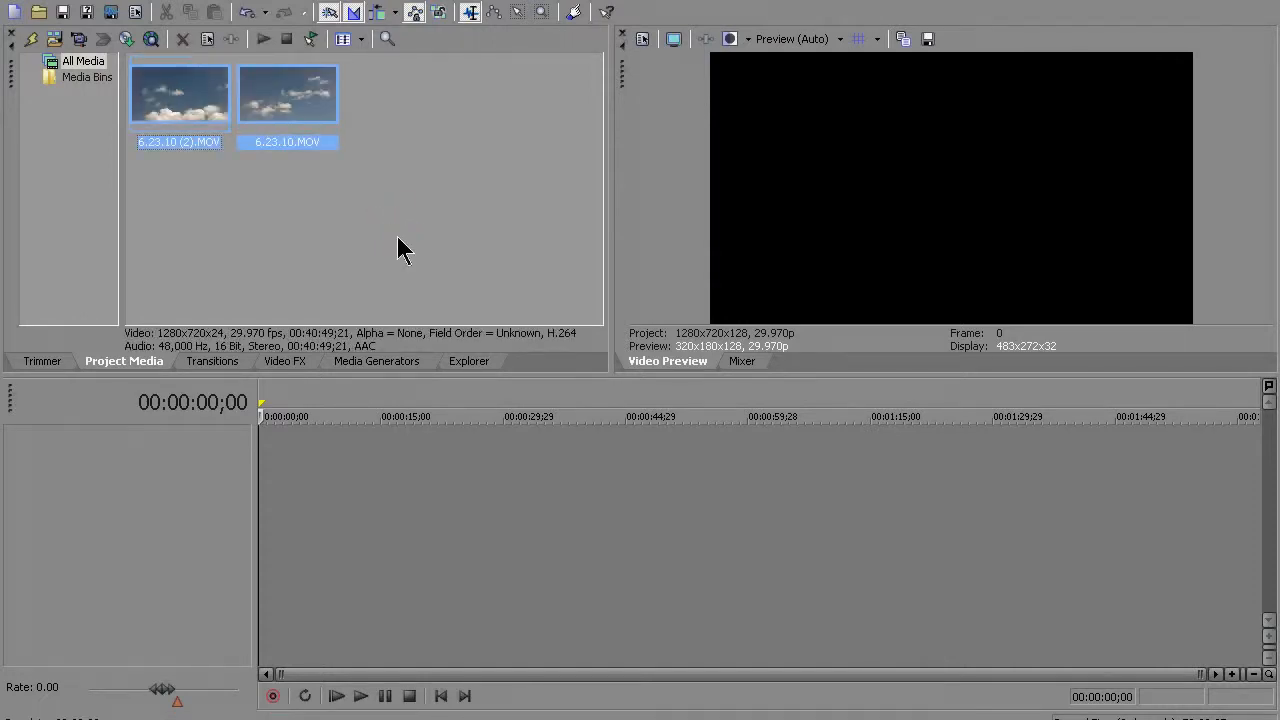
Place 6.23.10.MOV at the start of the timeline and delete its audio track.
{"action": "left_click", "coordinate": [366, 208]}
{"action": "left_click_drag", "start_coordinate": [305, 110], "coordinate": [258, 456]}
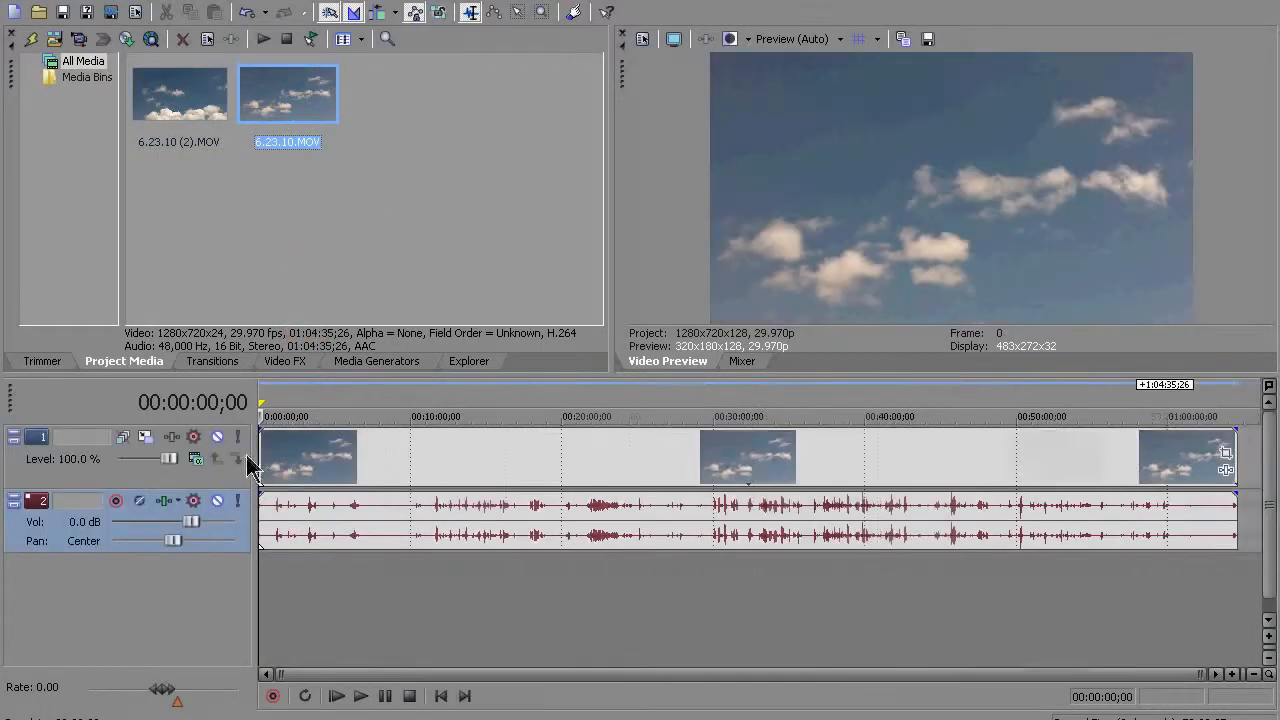
{"action": "left_click", "coordinate": [39, 534]}
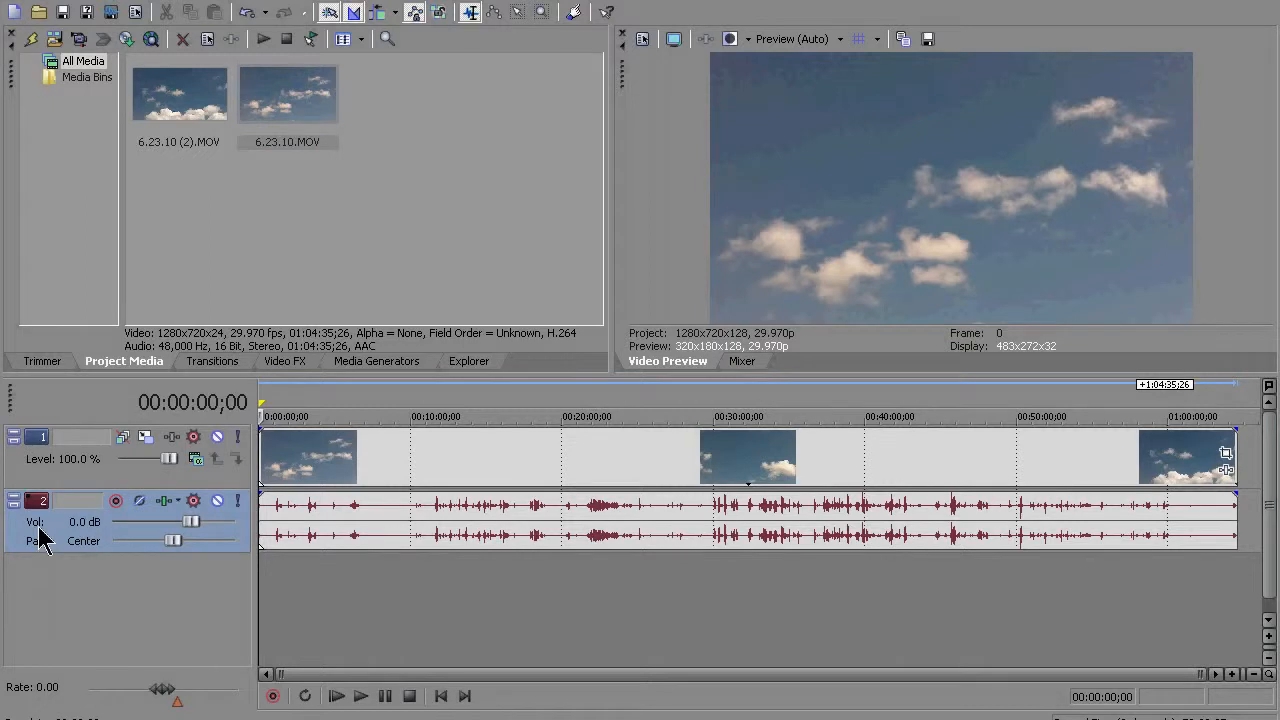
{"action": "key", "text": "Delete"}
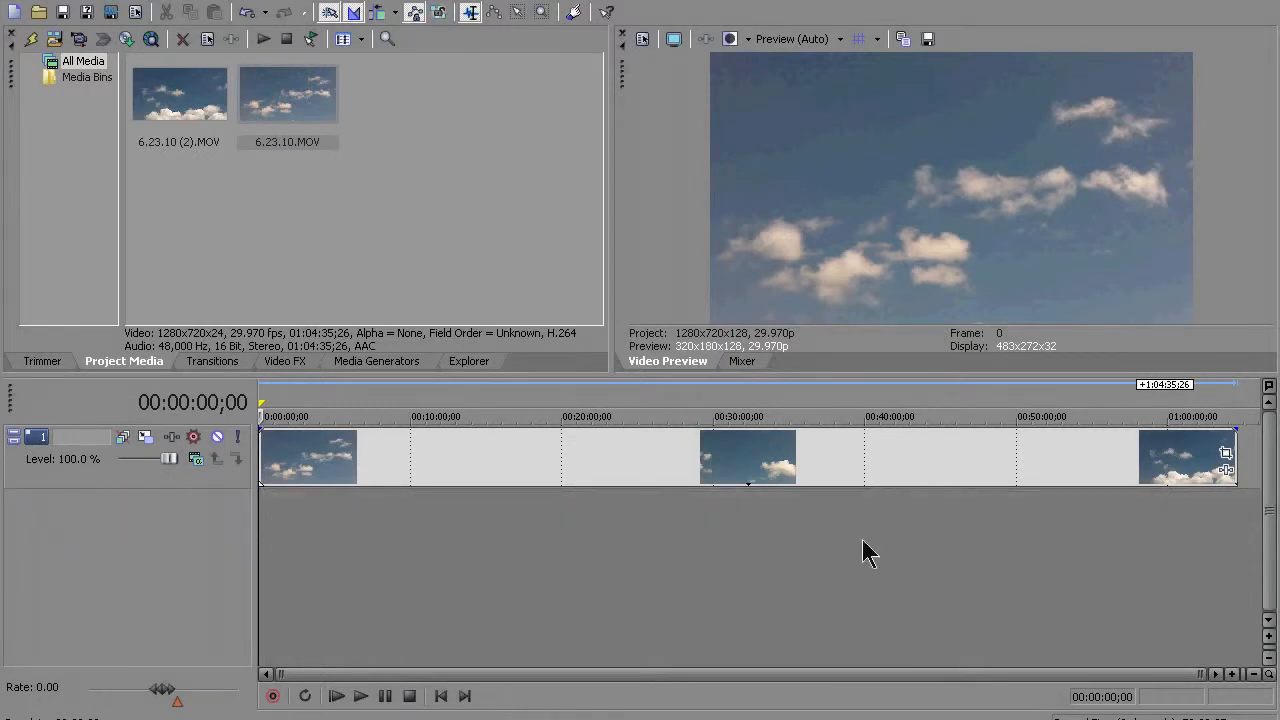
Time-compress the 6.23.10 clip from its end so that it finishes at about 00:16:09;00.
{"action": "left_click", "coordinate": [841, 470]}
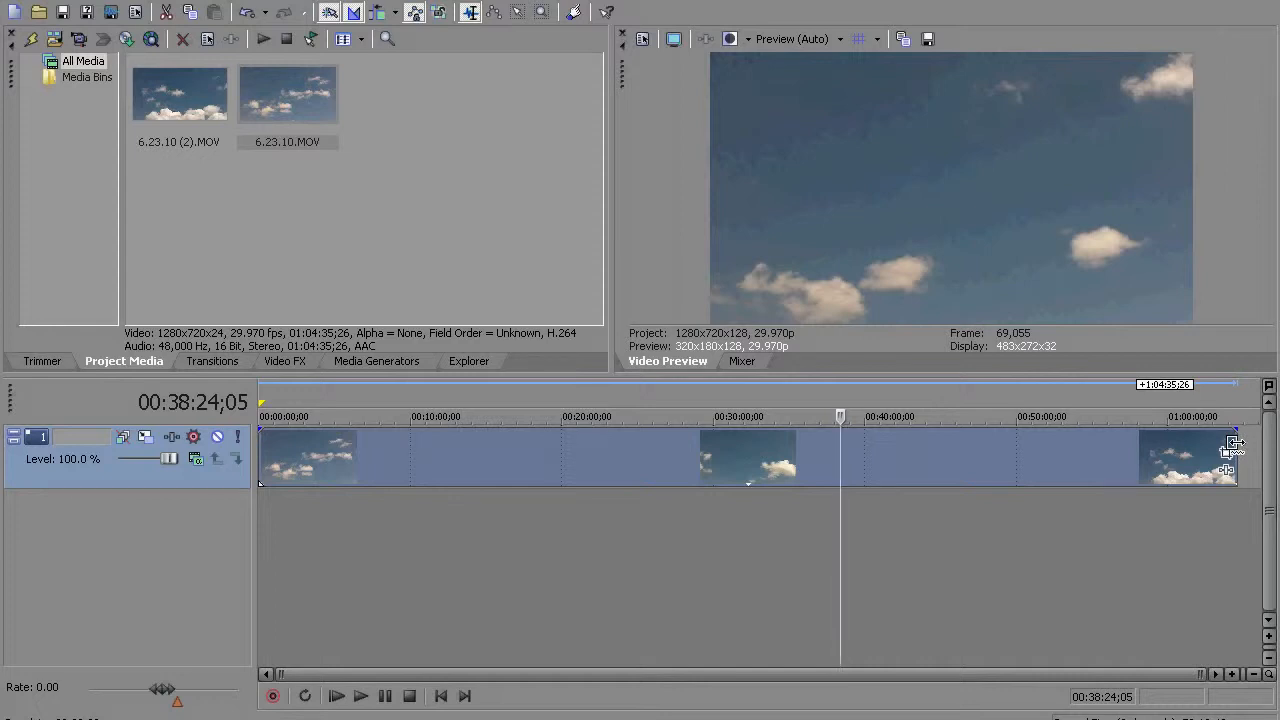
{"action": "left_click_drag", "start_coordinate": [1234, 444], "coordinate": [491, 453]}
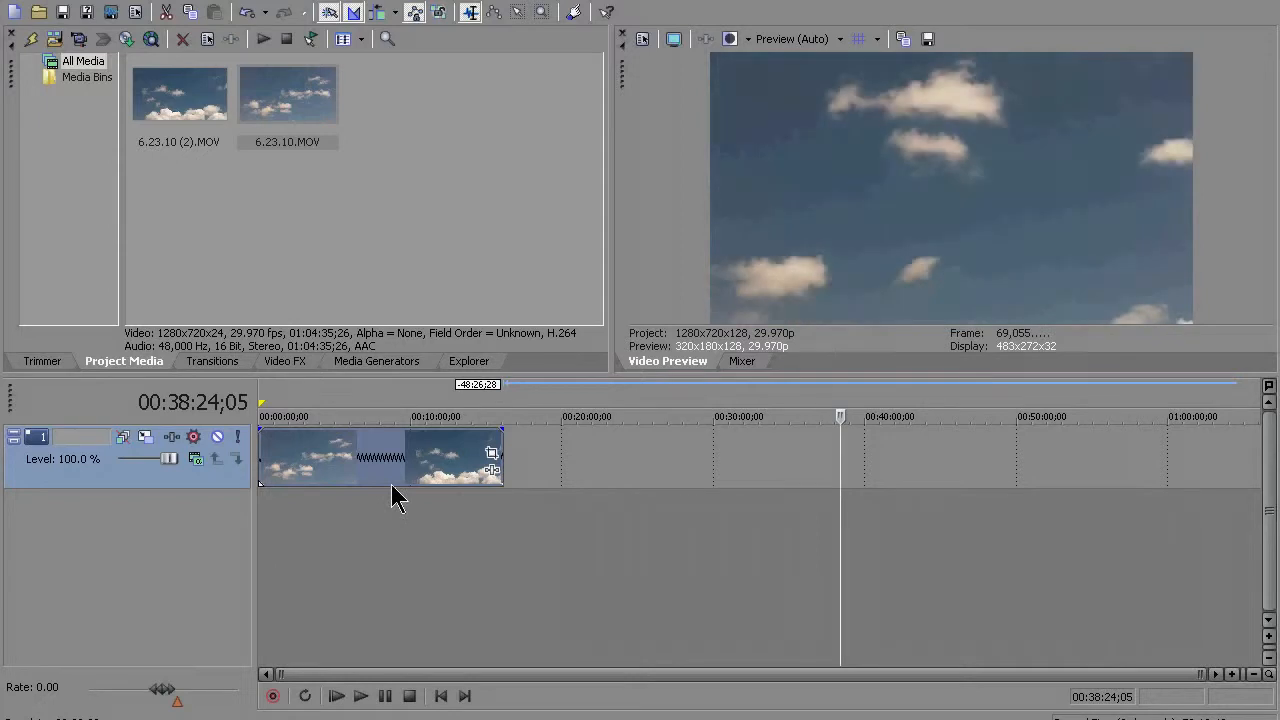
{"action": "left_click_drag", "start_coordinate": [502, 450], "coordinate": [500, 450]}
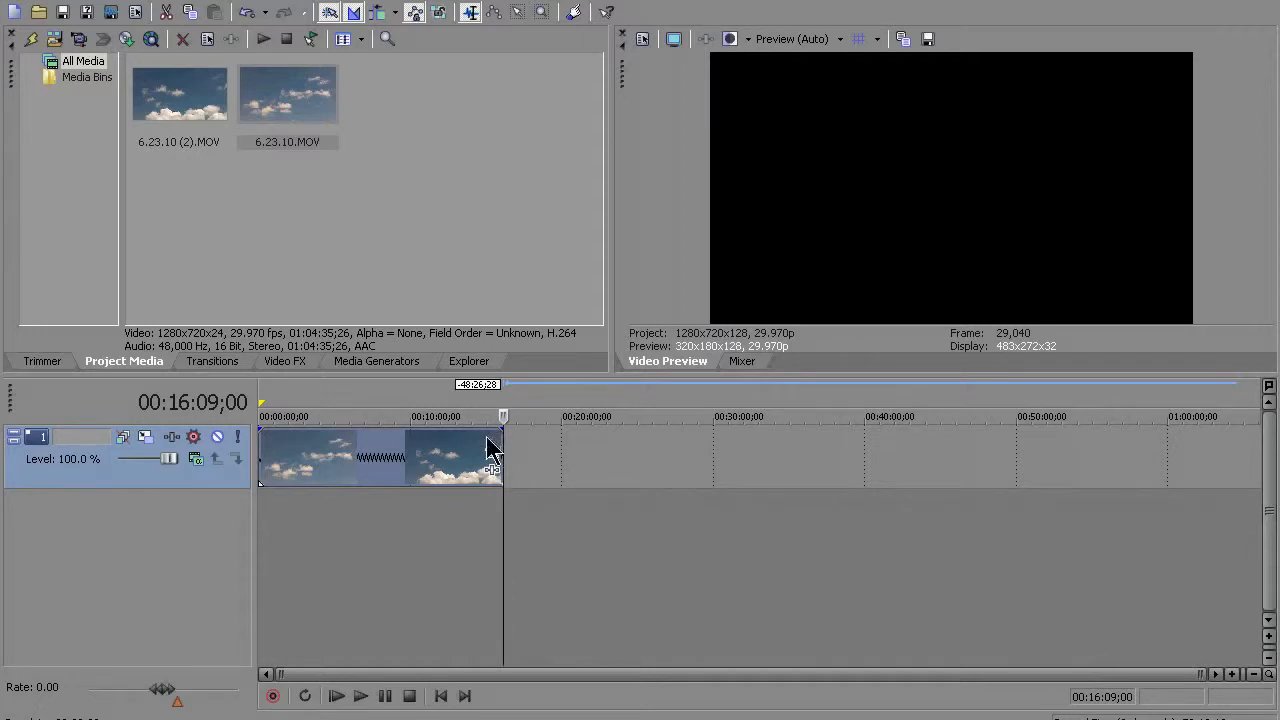
Add an Event Velocity envelope to the 6.23.10 clip and raise its line to the top of the clip.
{"action": "left_click", "coordinate": [382, 455]}
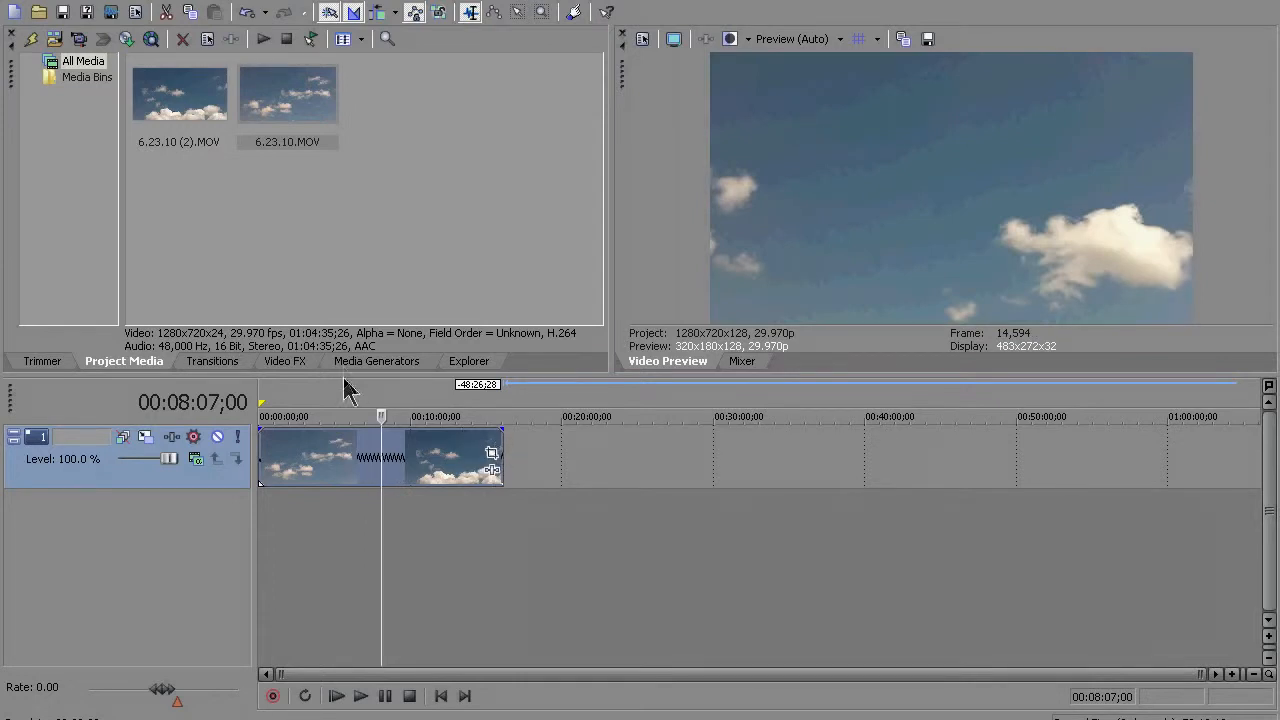
{"action": "left_click", "coordinate": [352, 455]}
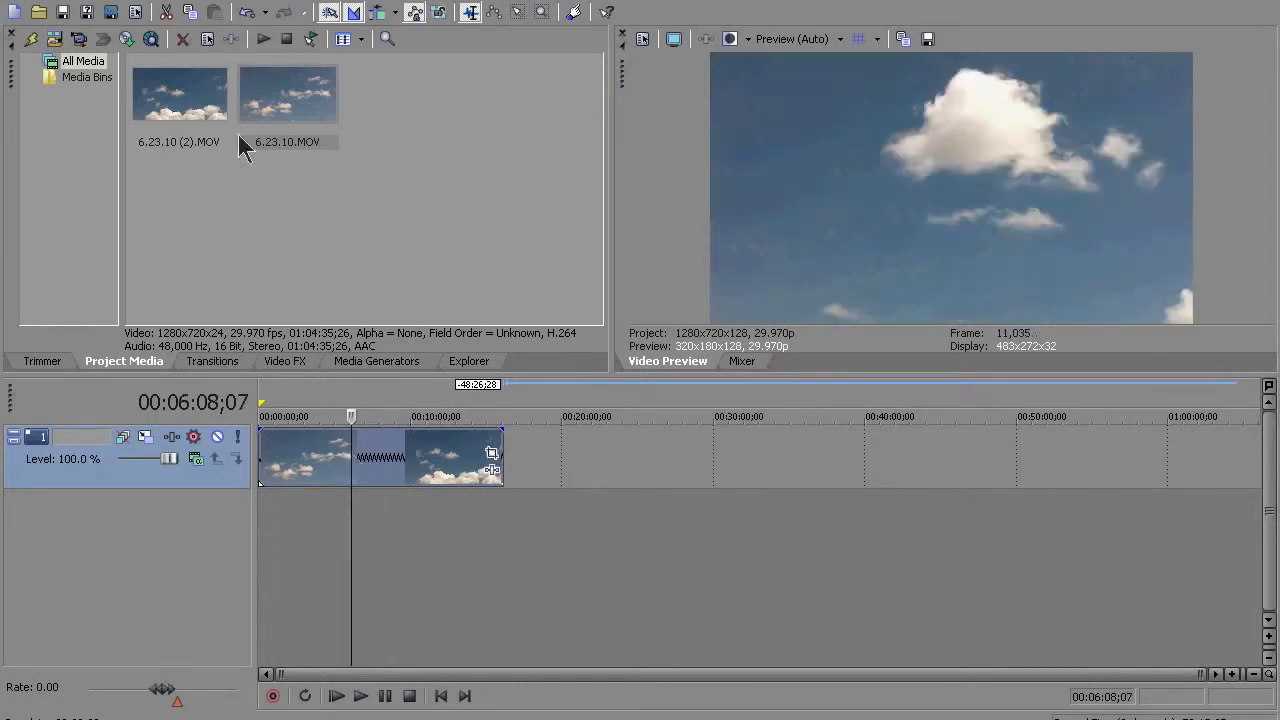
{"action": "left_click", "coordinate": [108, 2]}
{"action": "mouse_move", "coordinate": [165, 33]}
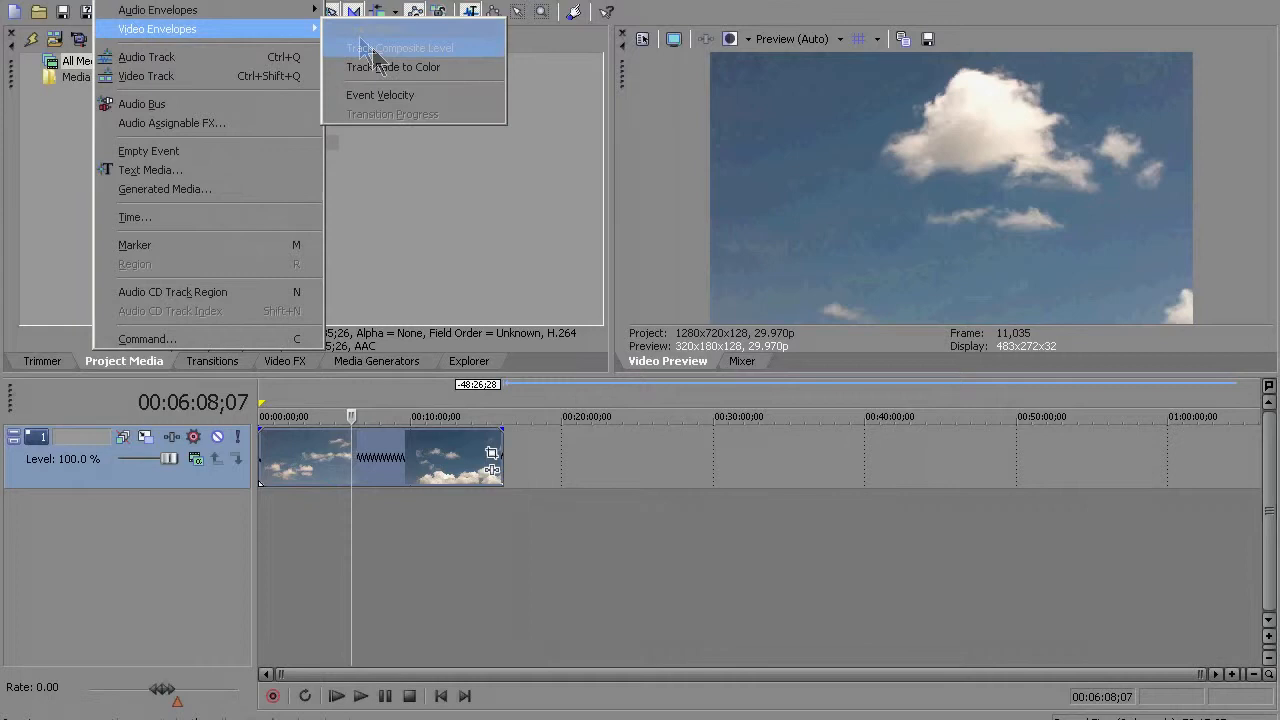
{"action": "left_click", "coordinate": [396, 96]}
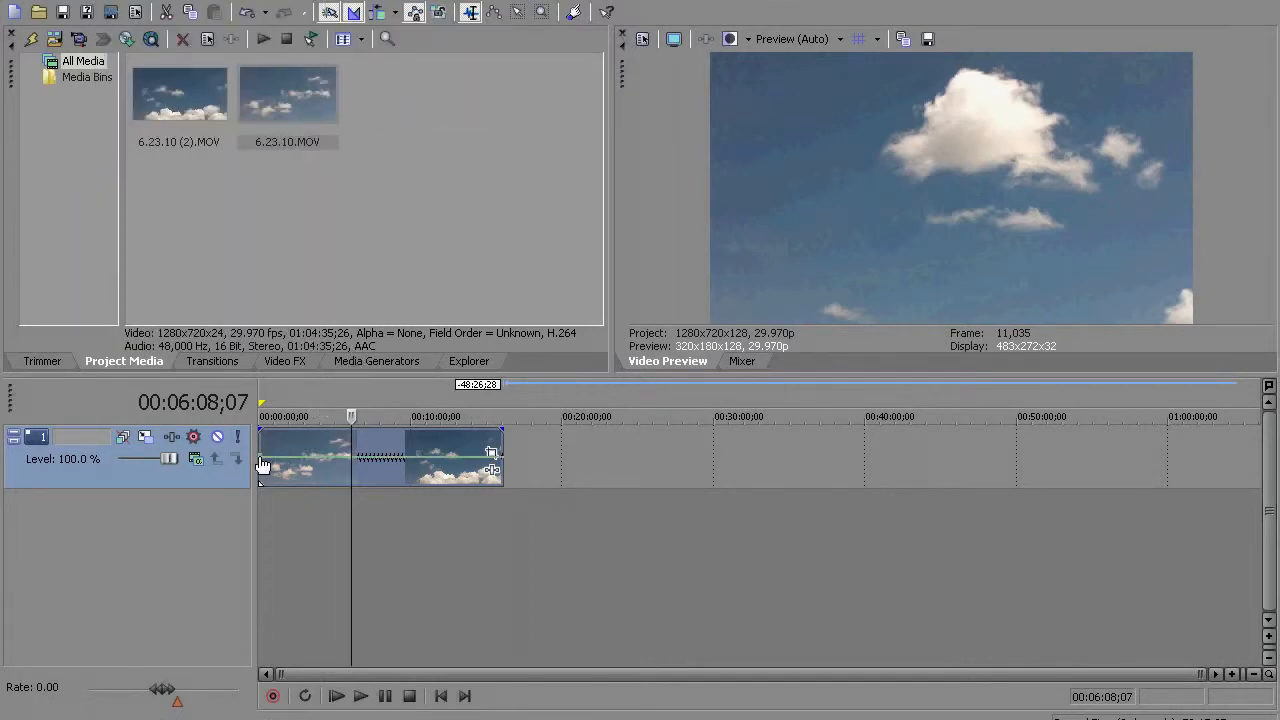
{"action": "mouse_move", "coordinate": [262, 466]}
{"action": "left_click_drag", "start_coordinate": [262, 466], "coordinate": [266, 401]}
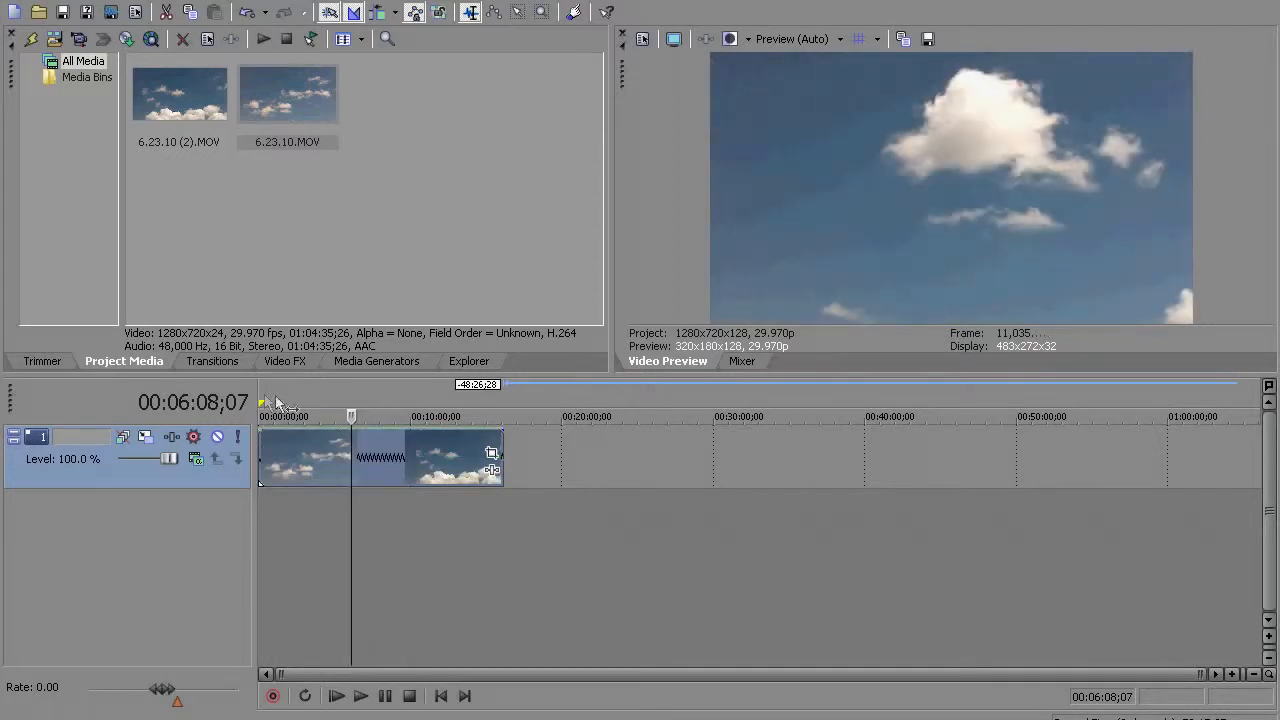
Trim the end of the 6.23.10 clip to 00:05:23;00 and place the cursor there.
{"action": "left_click", "coordinate": [455, 463]}
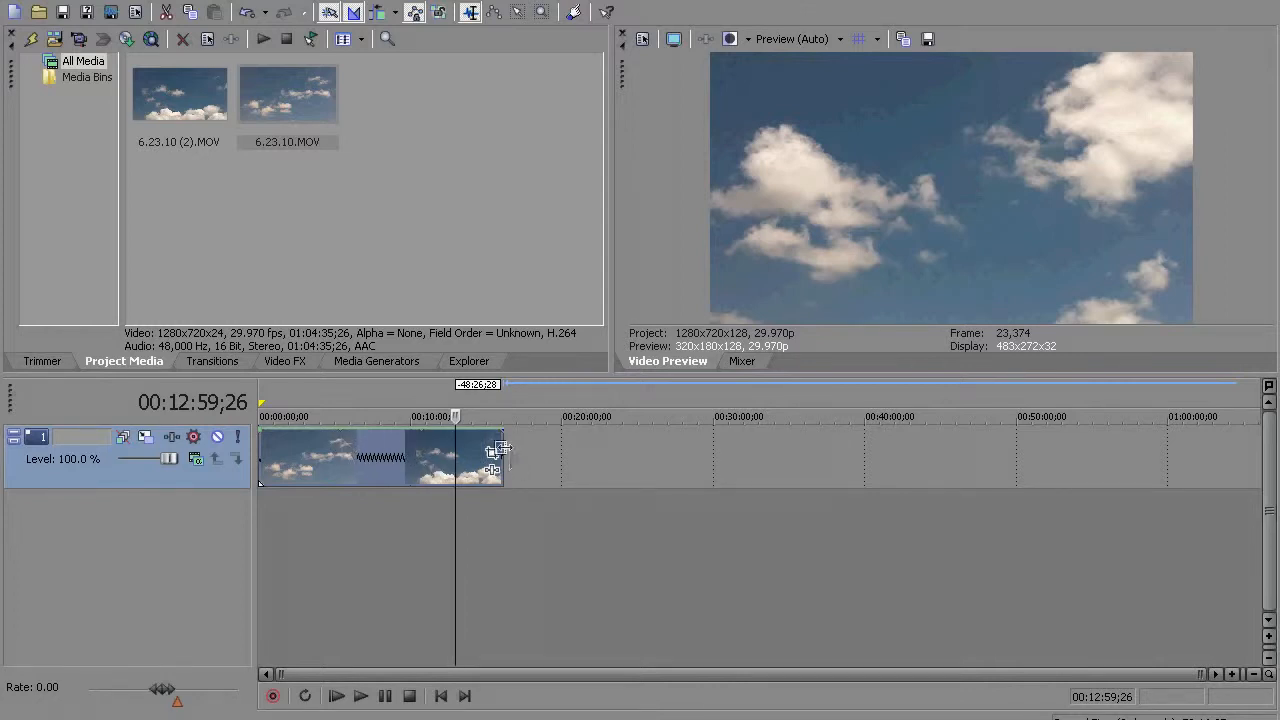
{"action": "left_click_drag", "start_coordinate": [497, 450], "coordinate": [330, 452]}
{"action": "left_click", "coordinate": [340, 442]}
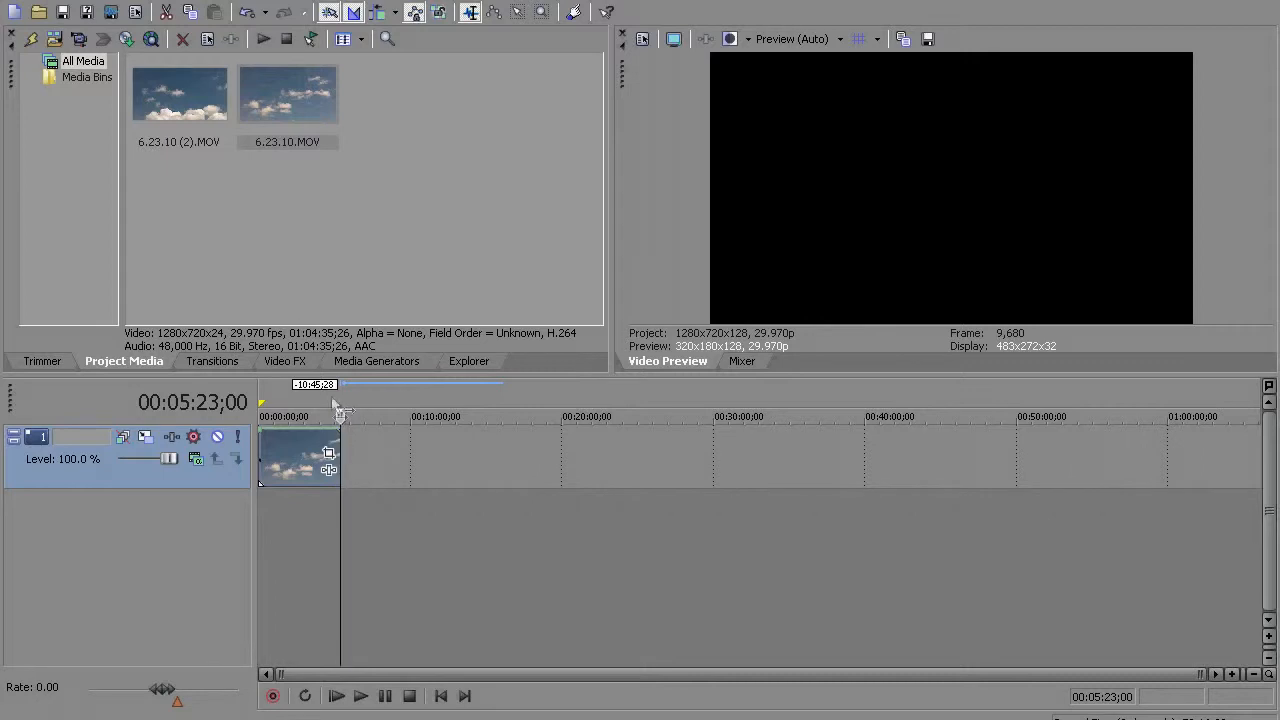
Place 6.23.10 (2).MOV directly after the first clip on the video track and delete its audio track.
{"action": "left_click", "coordinate": [265, 218]}
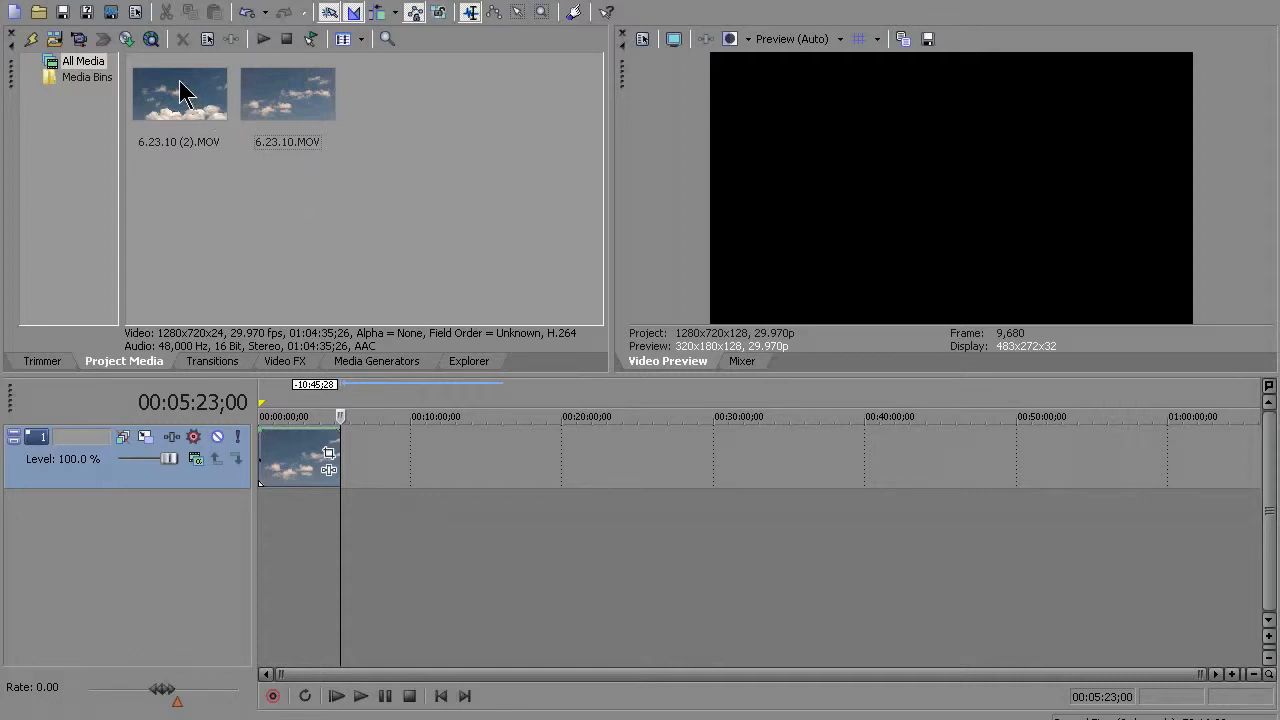
{"action": "left_click_drag", "start_coordinate": [182, 93], "coordinate": [350, 465]}
{"action": "left_click", "coordinate": [45, 534]}
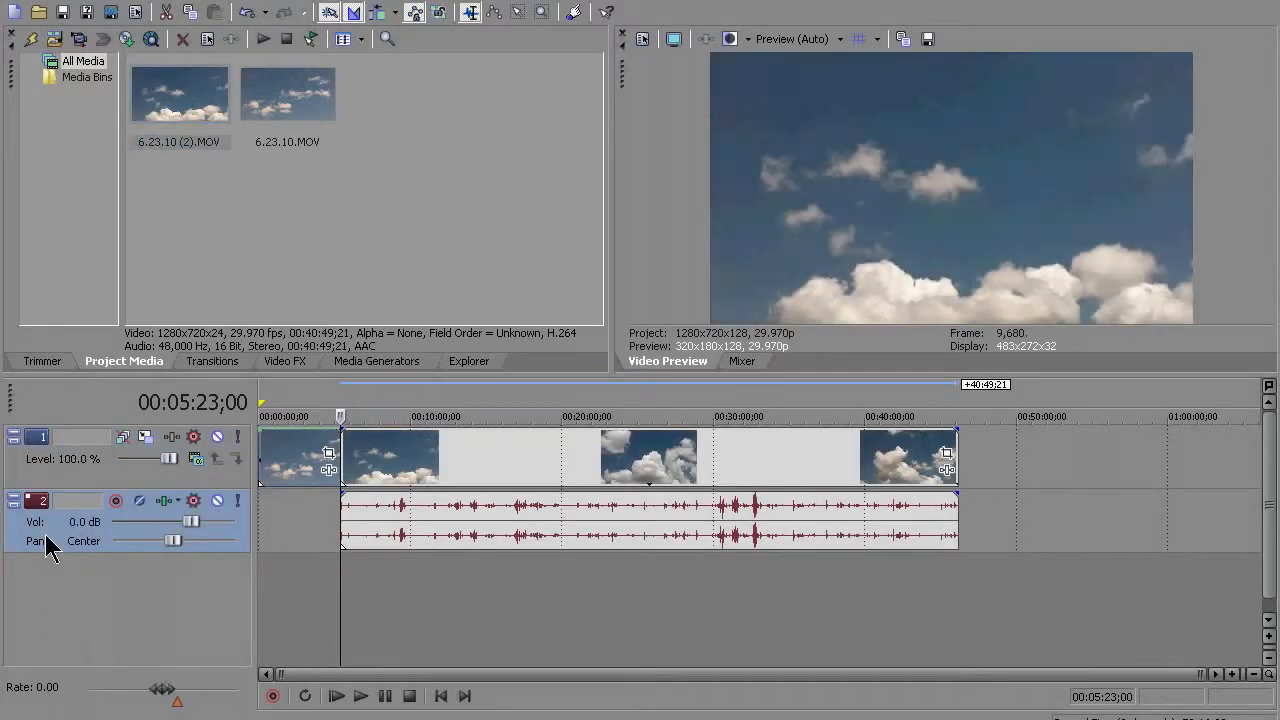
{"action": "key", "text": "Delete"}
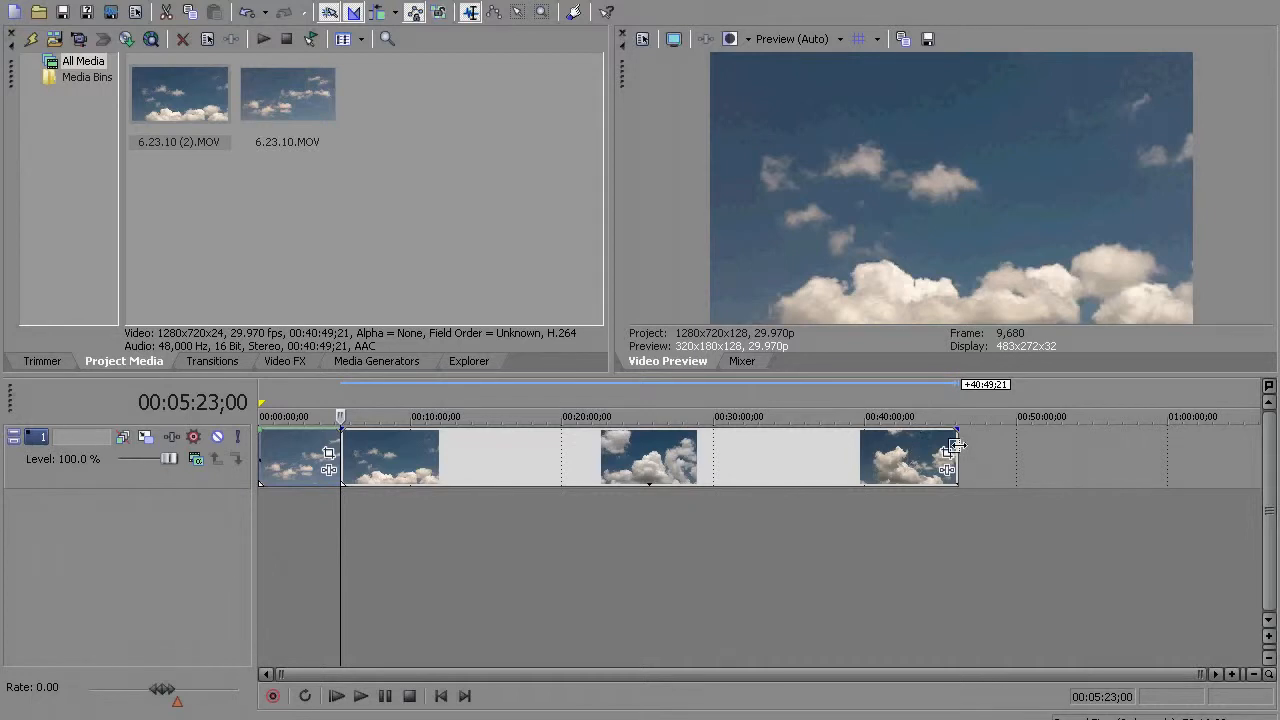
Time-compress the 6.23.10 (2) clip from its end, shortening it by about 30:37;08.
{"action": "left_click_drag", "start_coordinate": [955, 447], "coordinate": [494, 457]}
{"action": "left_click", "coordinate": [401, 476]}
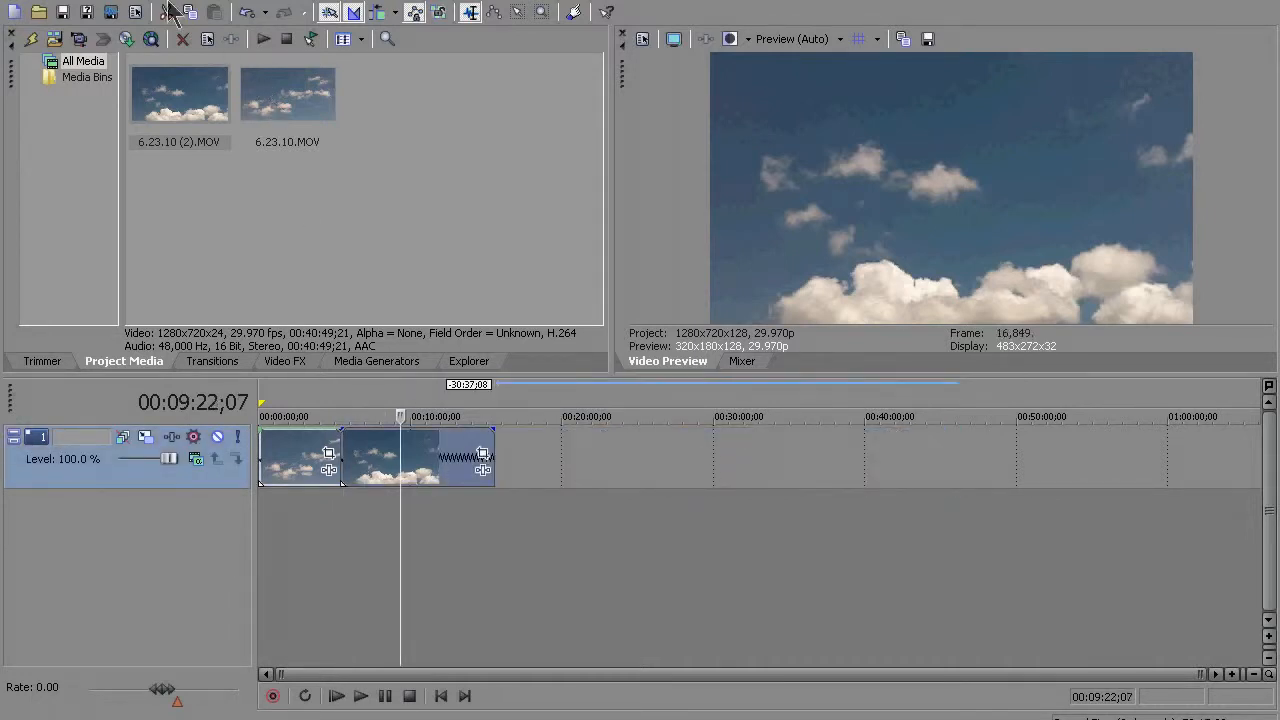
Raise an Event Velocity envelope to the top of the 6.23.10 (2) clip and trim the clip's end to about 00:08:47;04.
{"action": "left_click", "coordinate": [113, 0]}
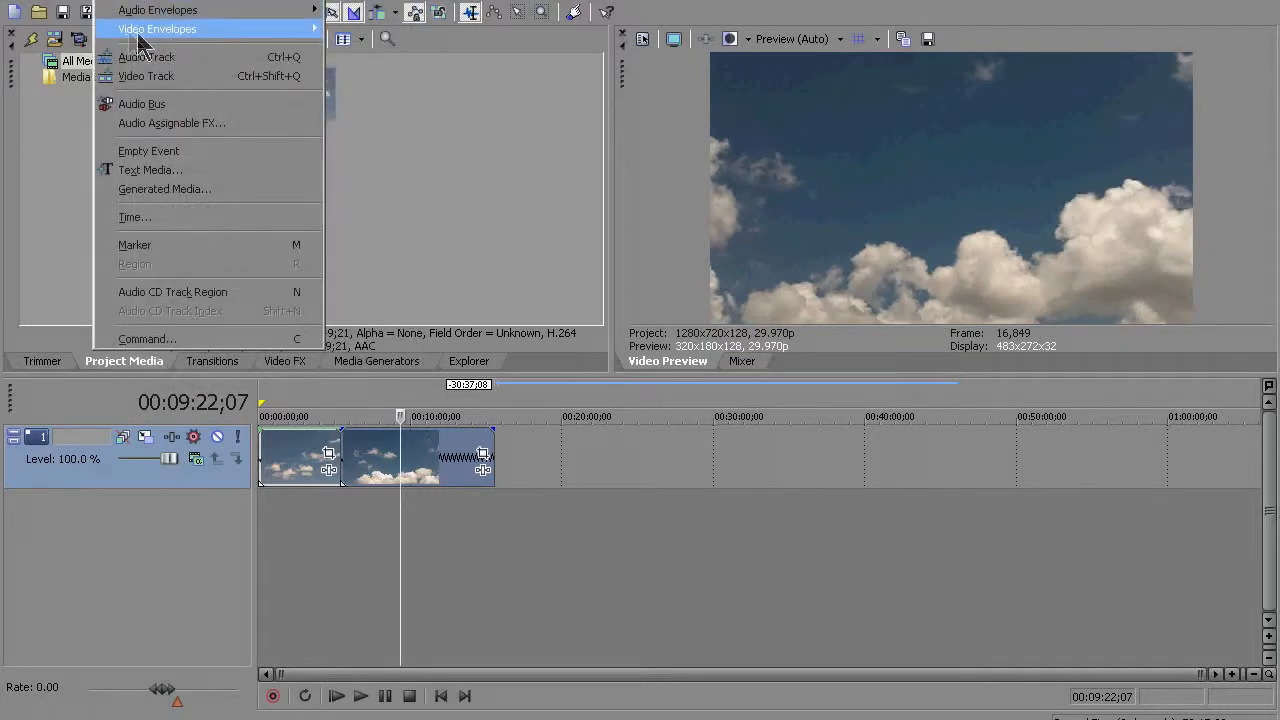
{"action": "mouse_move", "coordinate": [150, 29]}
{"action": "left_click", "coordinate": [400, 46]}
{"action": "left_click_drag", "start_coordinate": [342, 457], "coordinate": [345, 414]}
{"action": "left_click_drag", "start_coordinate": [490, 446], "coordinate": [391, 447]}
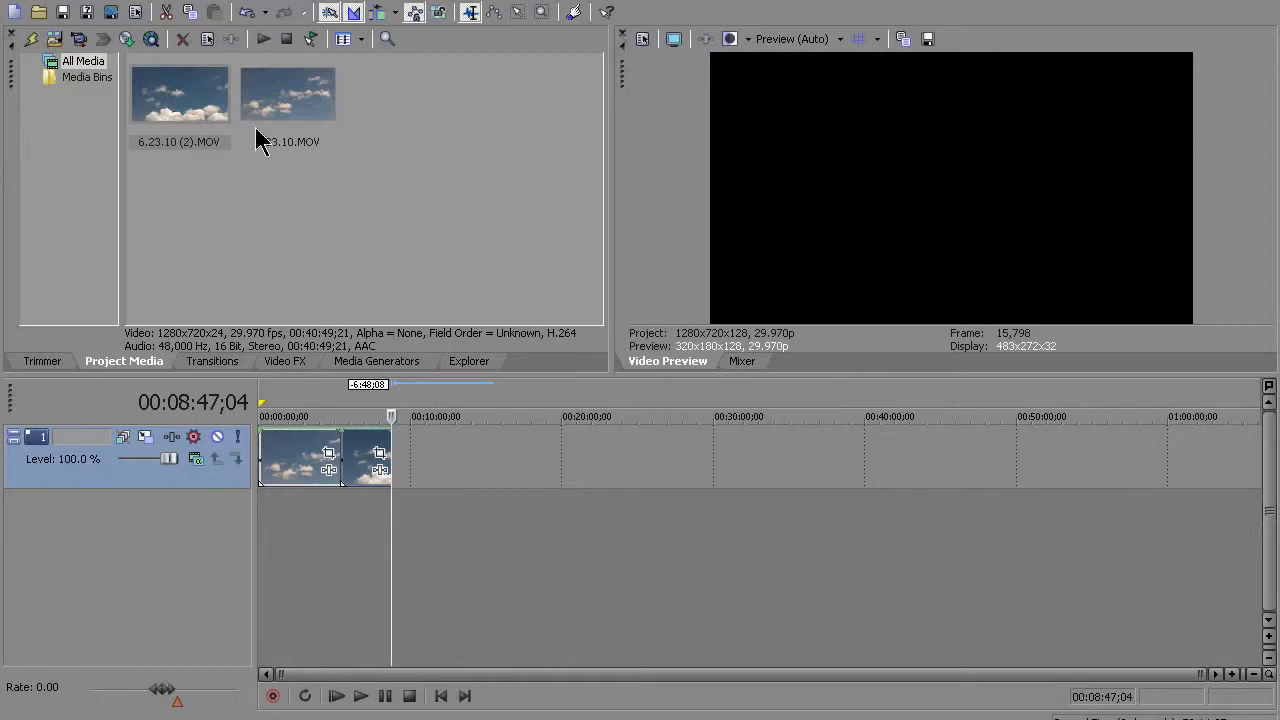
Set up a Sony AVC render with the YouTube HD template and name the file 6.23.10.part1.
{"action": "left_click", "coordinate": [6, 8]}
{"action": "left_click", "coordinate": [17, 120]}
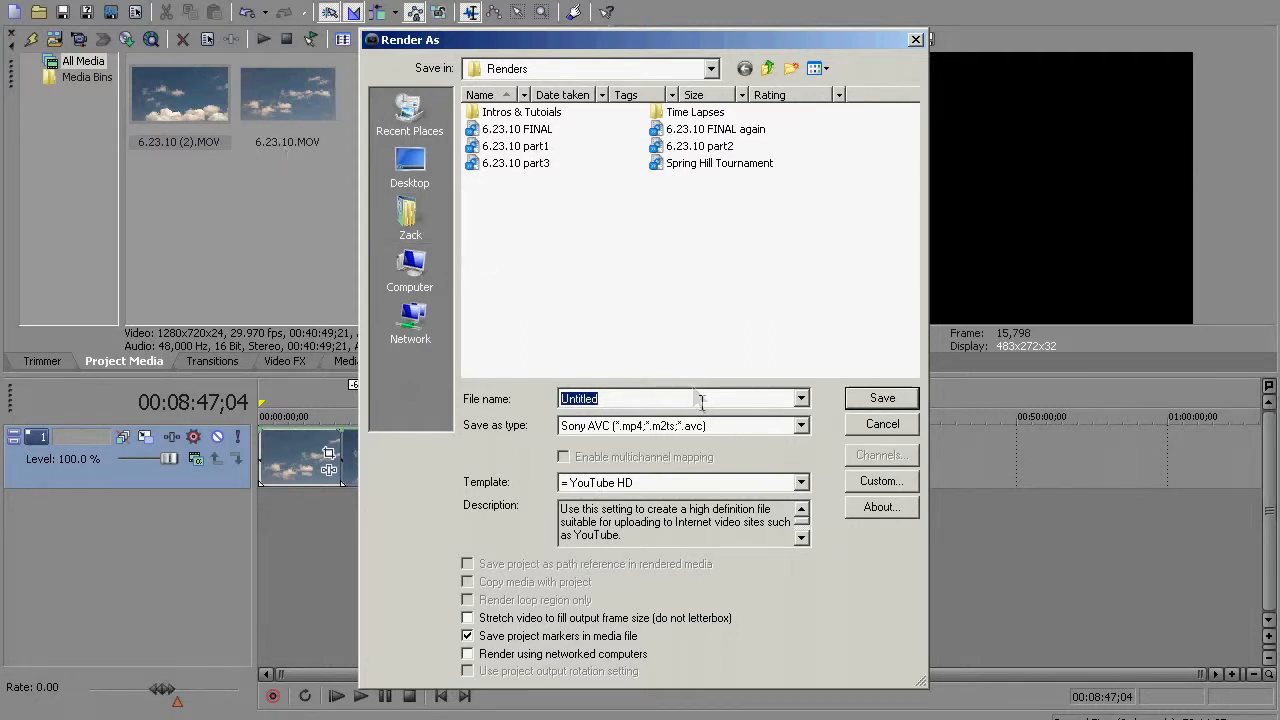
{"action": "type", "text": "6."}
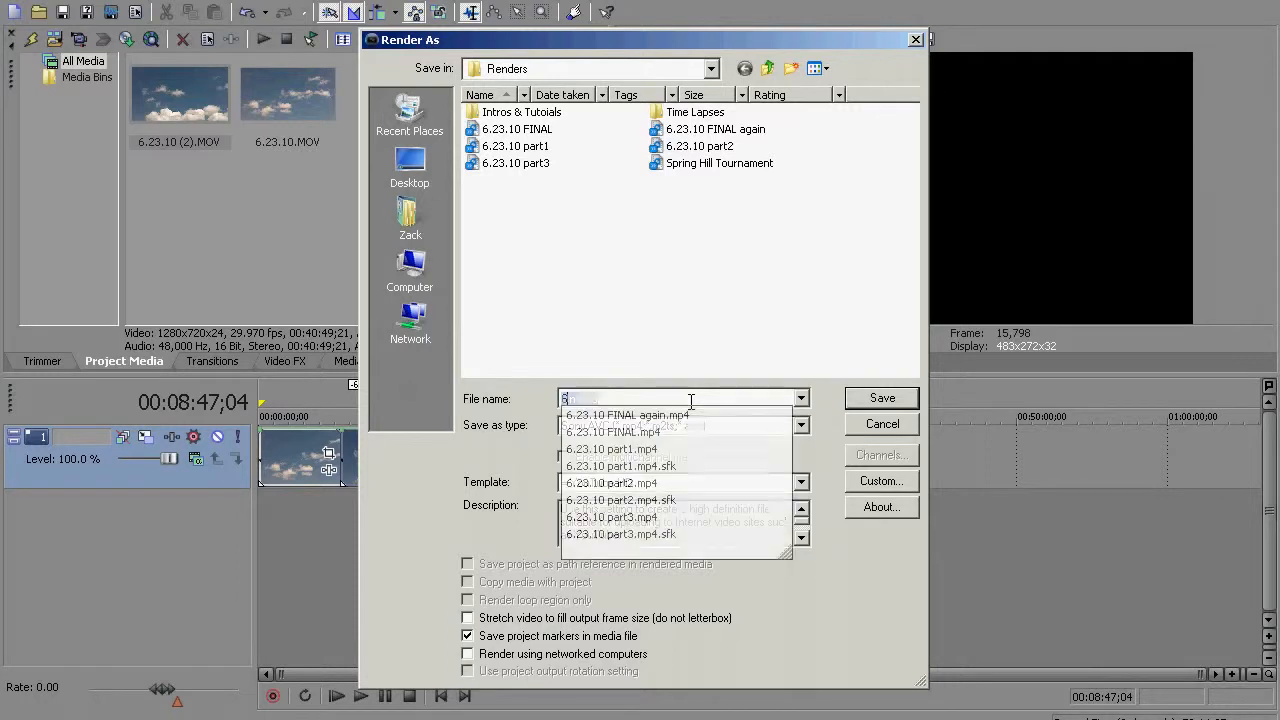
{"action": "type", "text": "23.10.part1"}
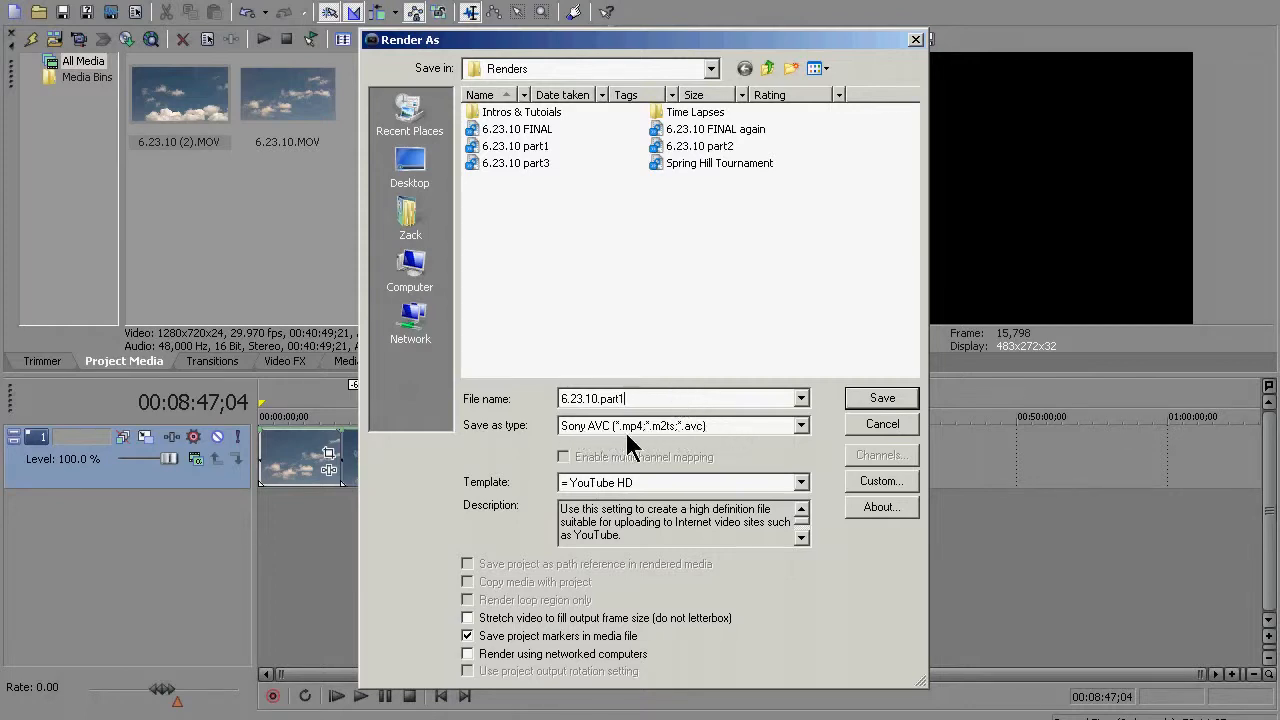
Review the YouTube HD template's custom video, audio, system and project settings, and leave the render setup without rendering.
{"action": "left_click", "coordinate": [879, 481]}
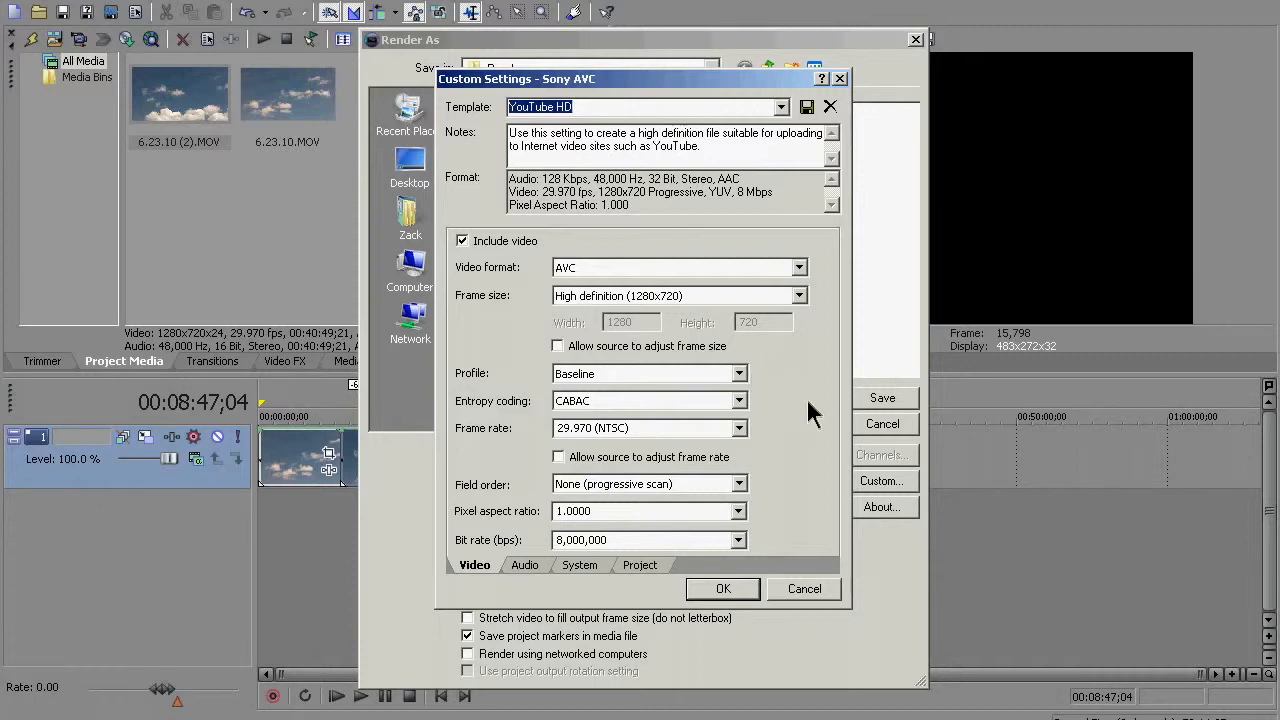
{"action": "left_click", "coordinate": [524, 566]}
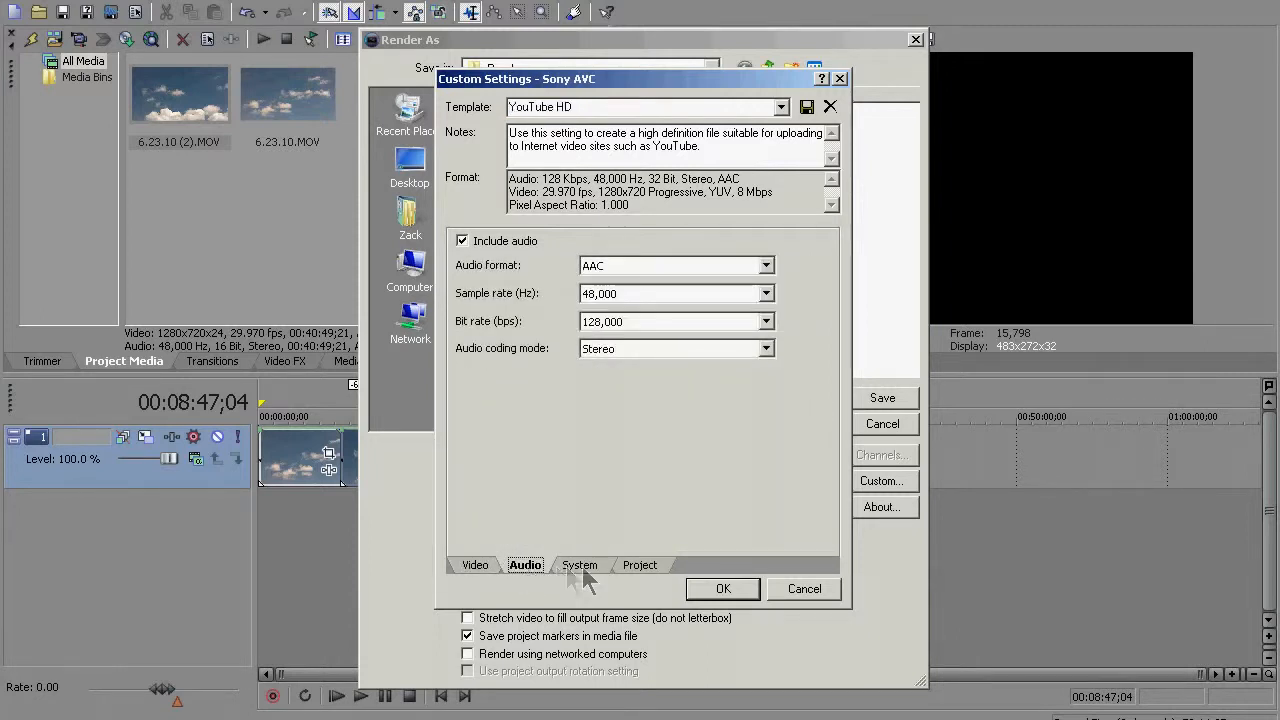
{"action": "left_click", "coordinate": [582, 567]}
{"action": "left_click", "coordinate": [641, 566]}
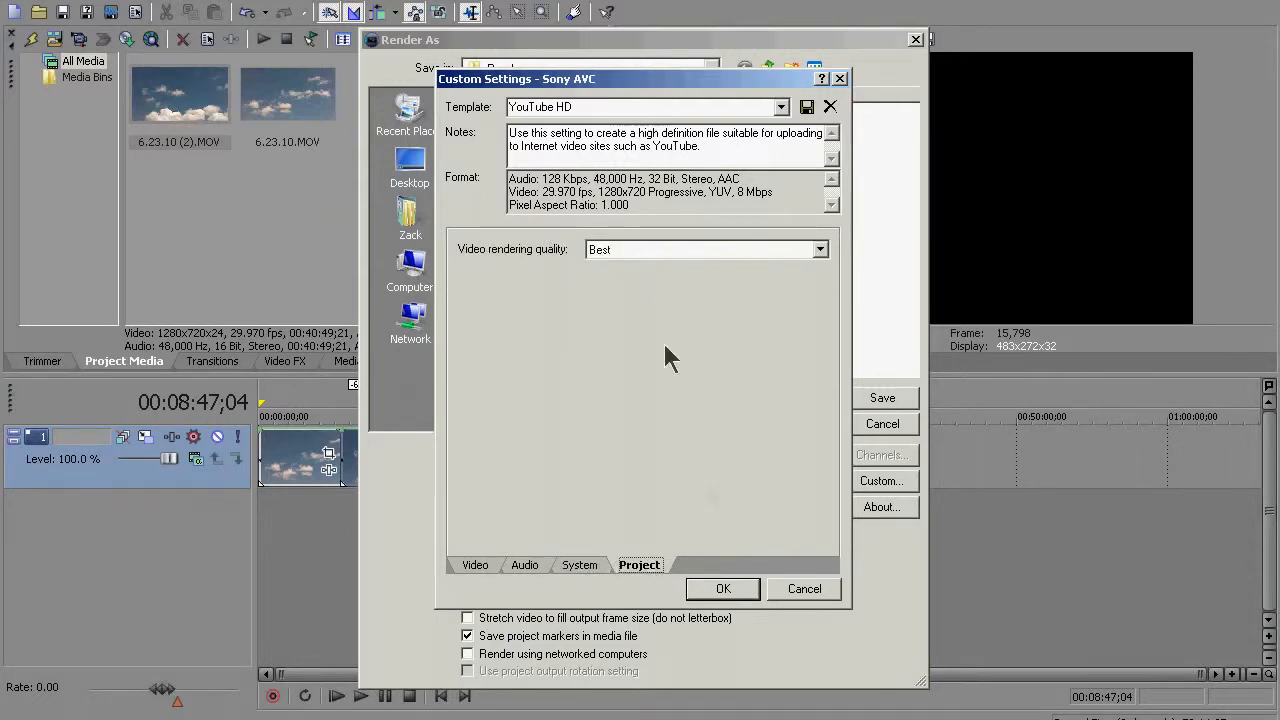
{"action": "left_click", "coordinate": [726, 589]}
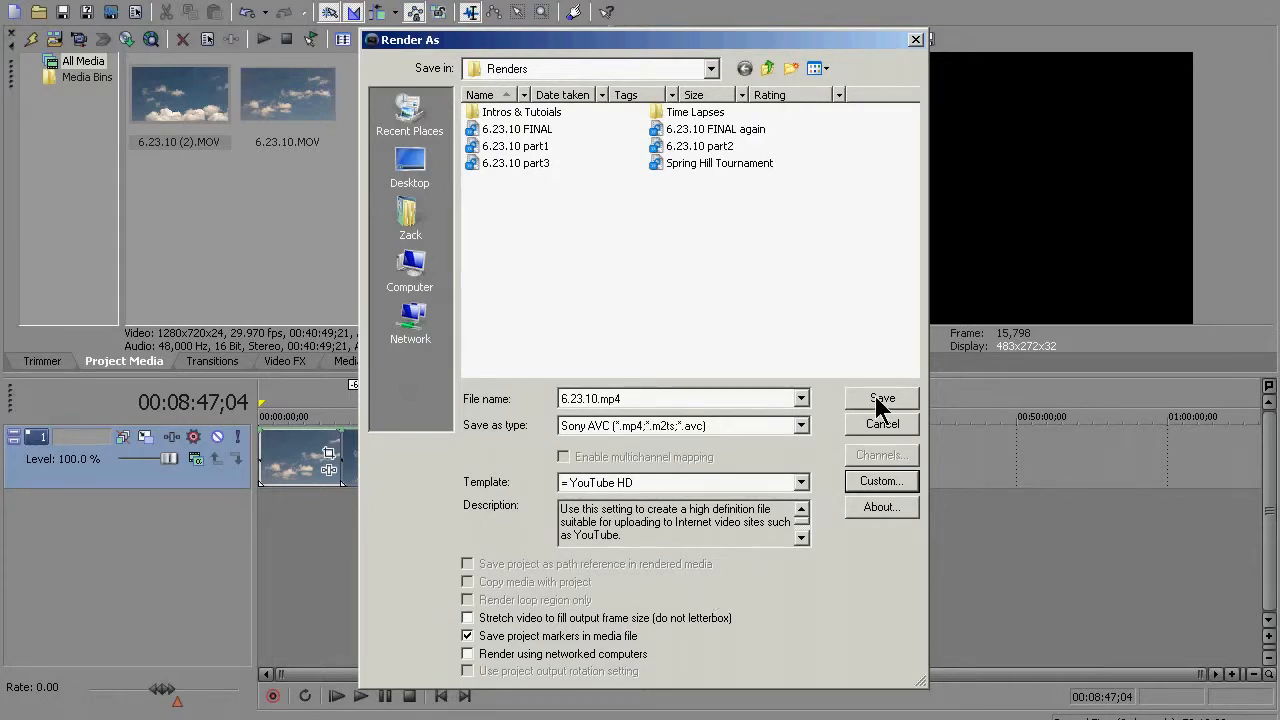
{"action": "left_click", "coordinate": [873, 424]}
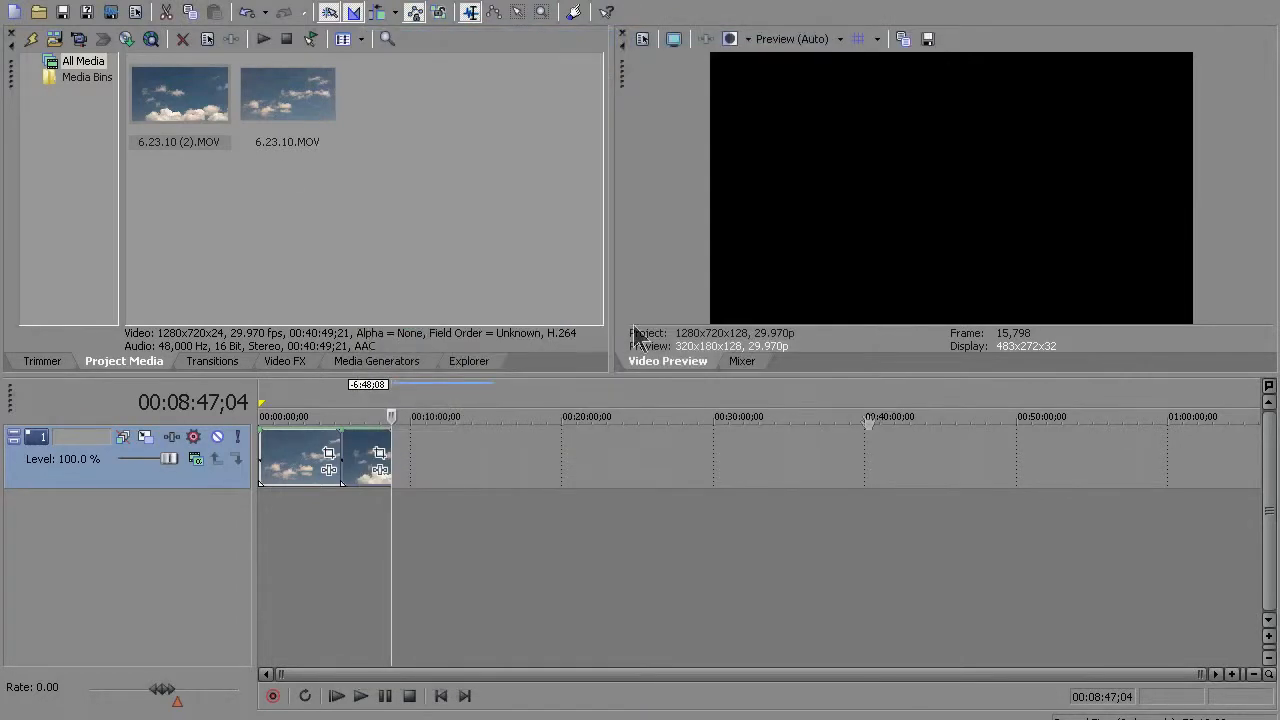
Import the rendered 6.23.10 part1 video from the Renders folder of the Vegas Pro 9.0 Projects.
{"action": "left_click", "coordinate": [55, 40]}
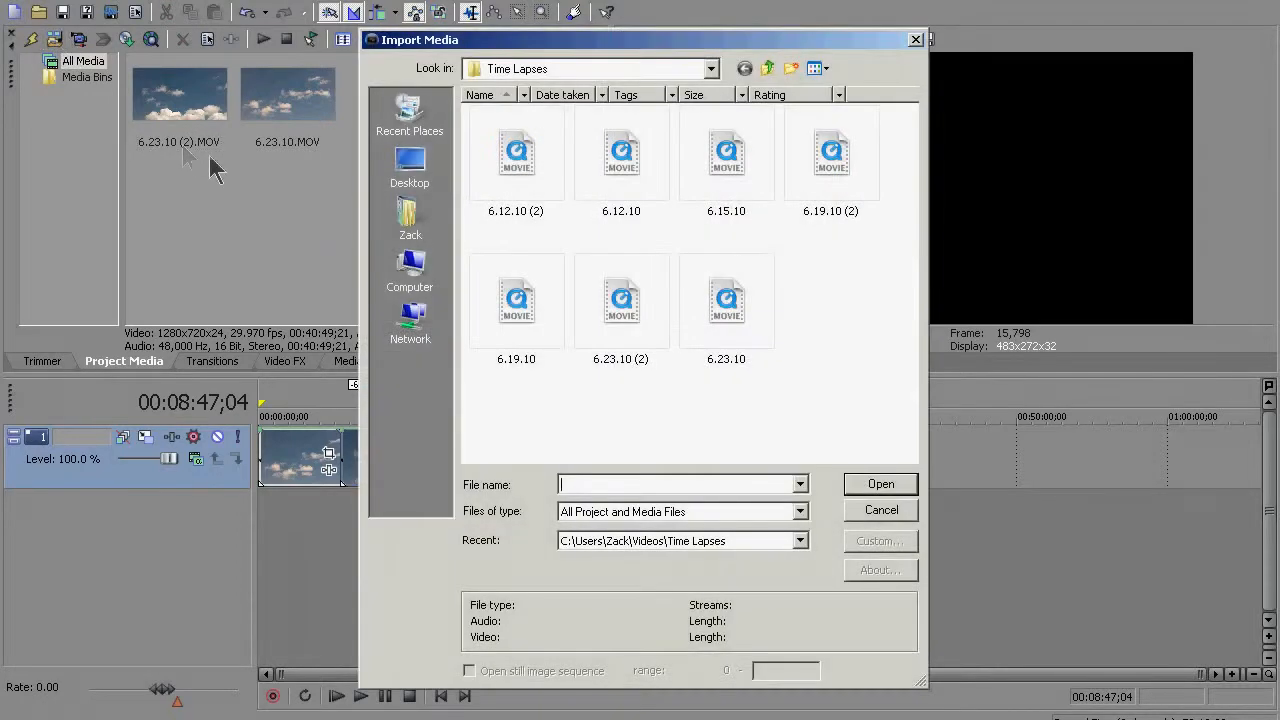
{"action": "left_click", "coordinate": [410, 215]}
{"action": "double_click", "coordinate": [512, 150]}
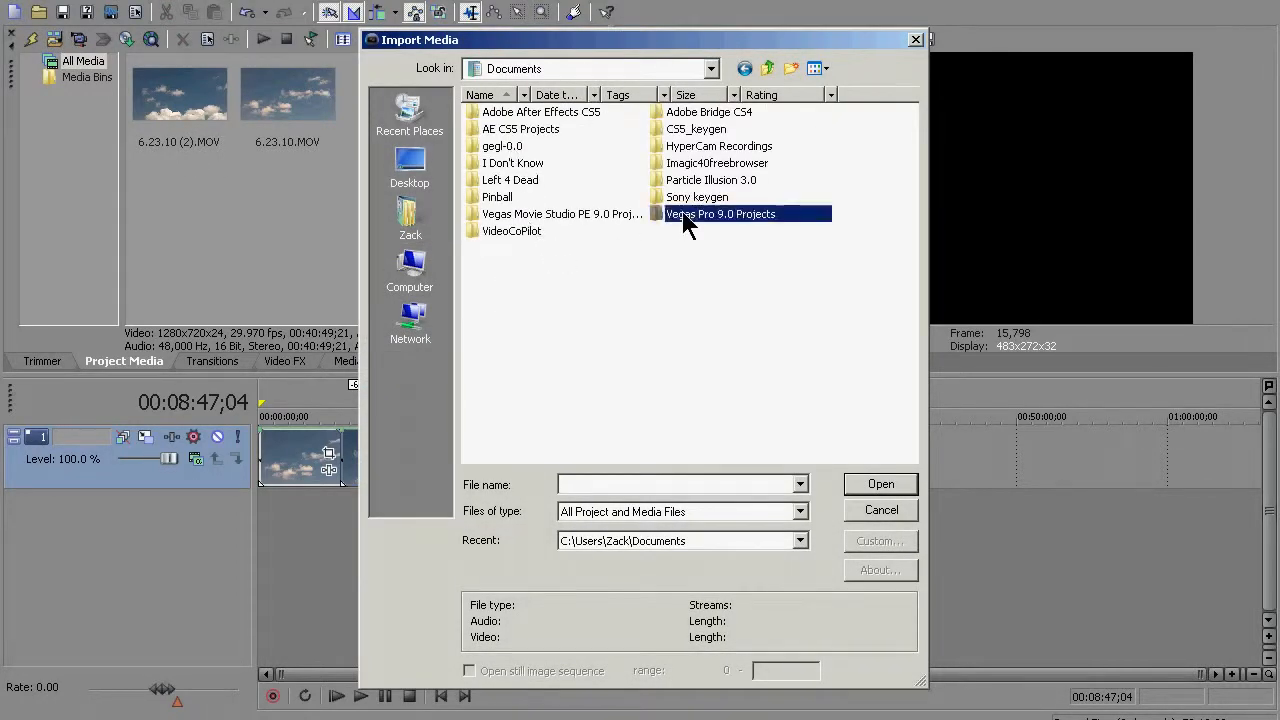
{"action": "double_click", "coordinate": [686, 214]}
{"action": "double_click", "coordinate": [500, 112]}
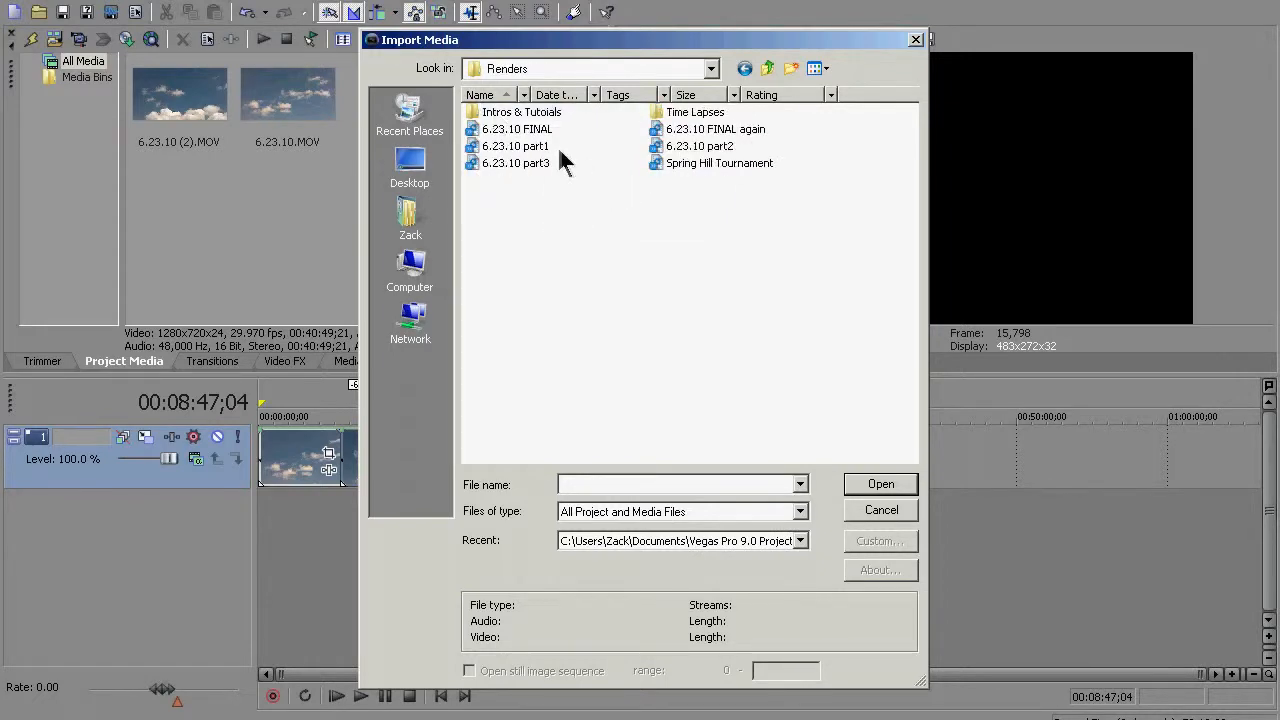
{"action": "double_click", "coordinate": [500, 147]}
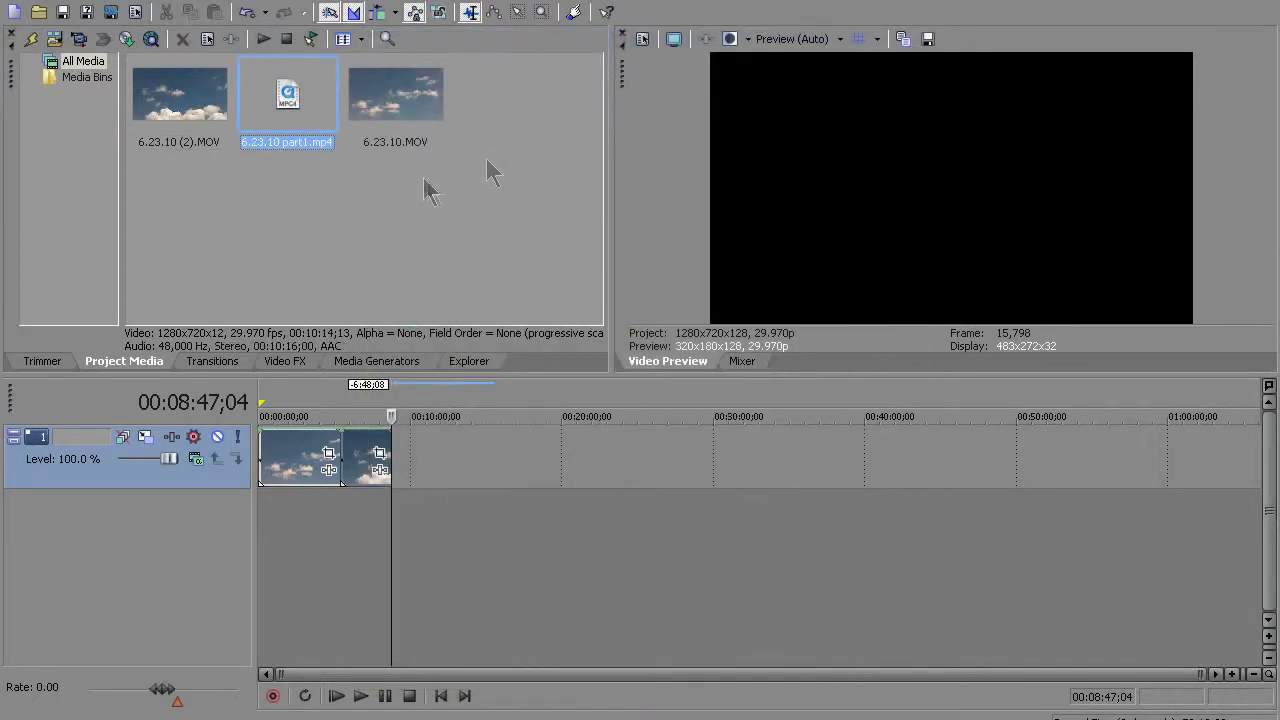
Clear the timeline and place 6.23.10 part1.mp4 at its start without its audio track.
{"action": "left_click", "coordinate": [325, 180]}
{"action": "key", "text": "Delete"}
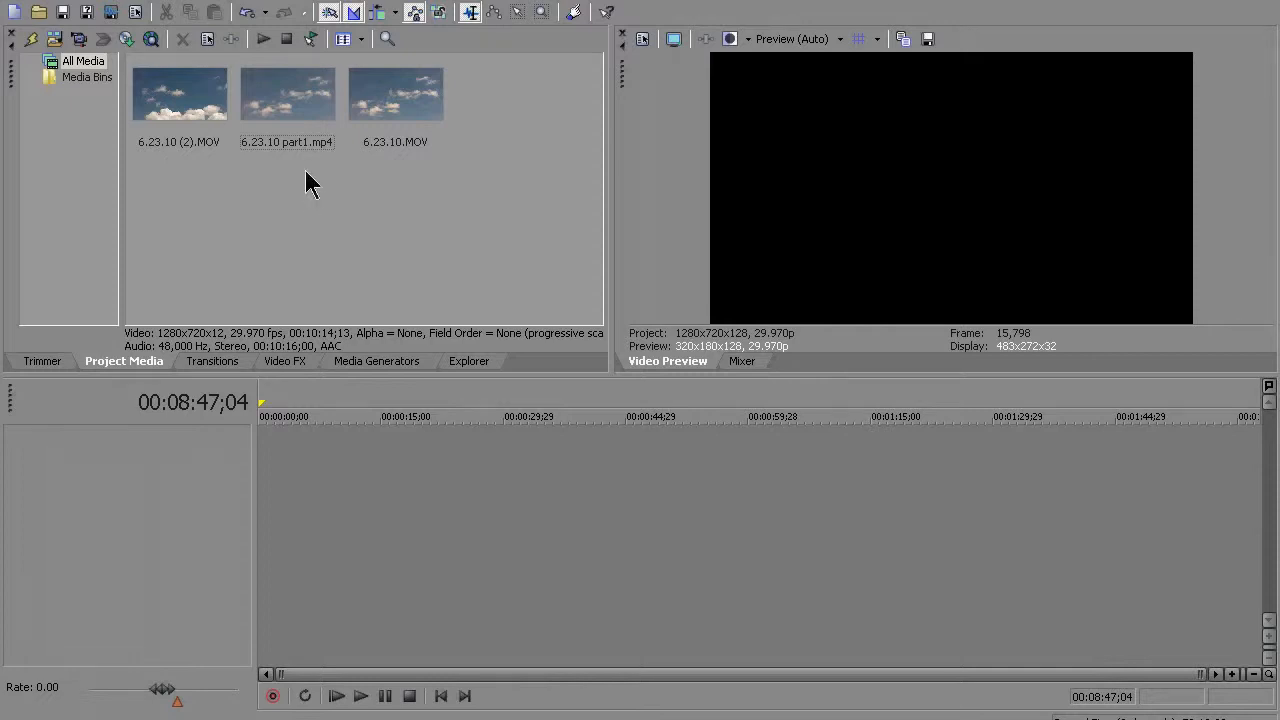
{"action": "left_click_drag", "start_coordinate": [289, 115], "coordinate": [255, 455]}
{"action": "key", "text": "Delete"}
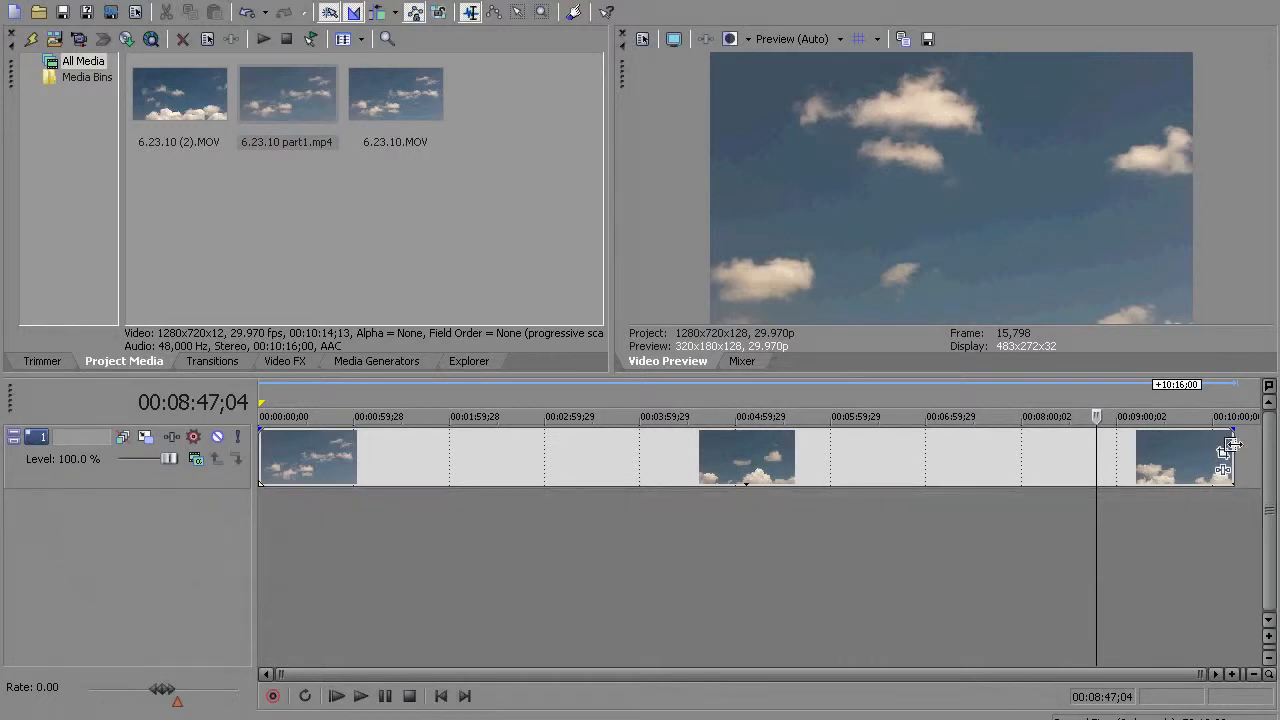
Time-compress the part1 clip from its end by about 7:40;25 and raise an Event Velocity envelope to the clip's top.
{"action": "left_click_drag", "start_coordinate": [1228, 450], "coordinate": [343, 460]}
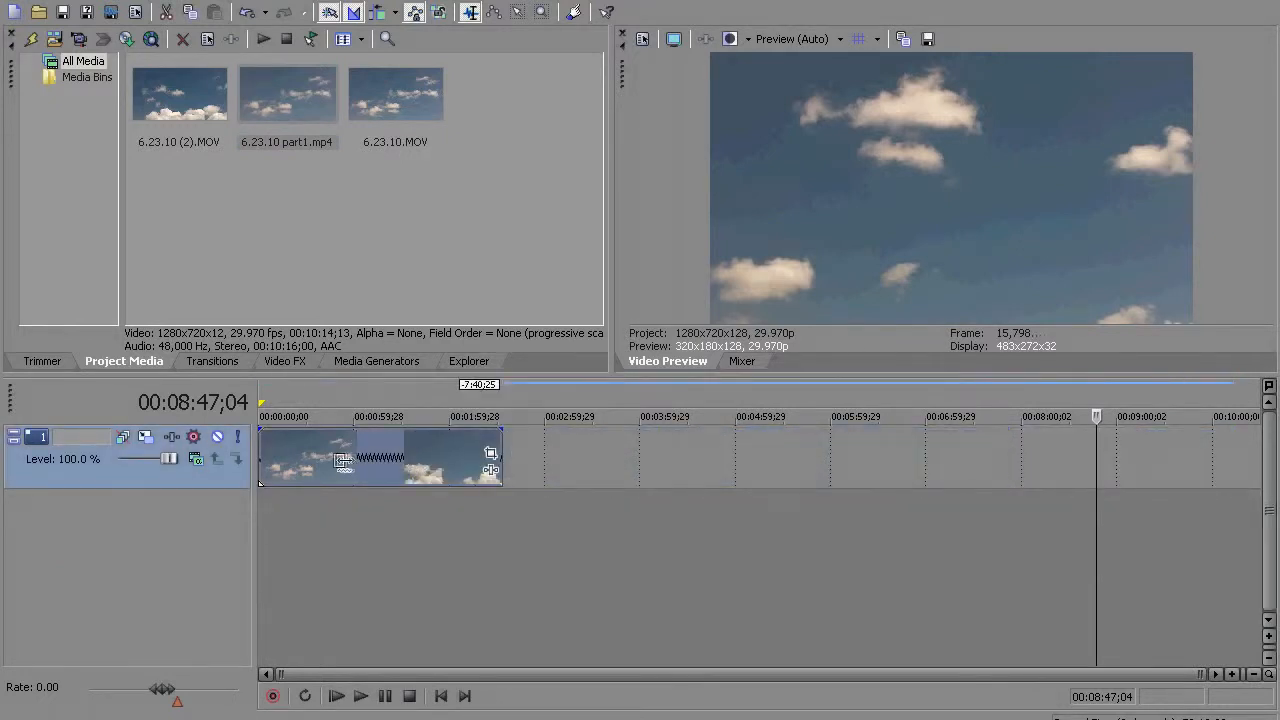
{"action": "left_click", "coordinate": [344, 470]}
{"action": "key", "text": "alt+i"}
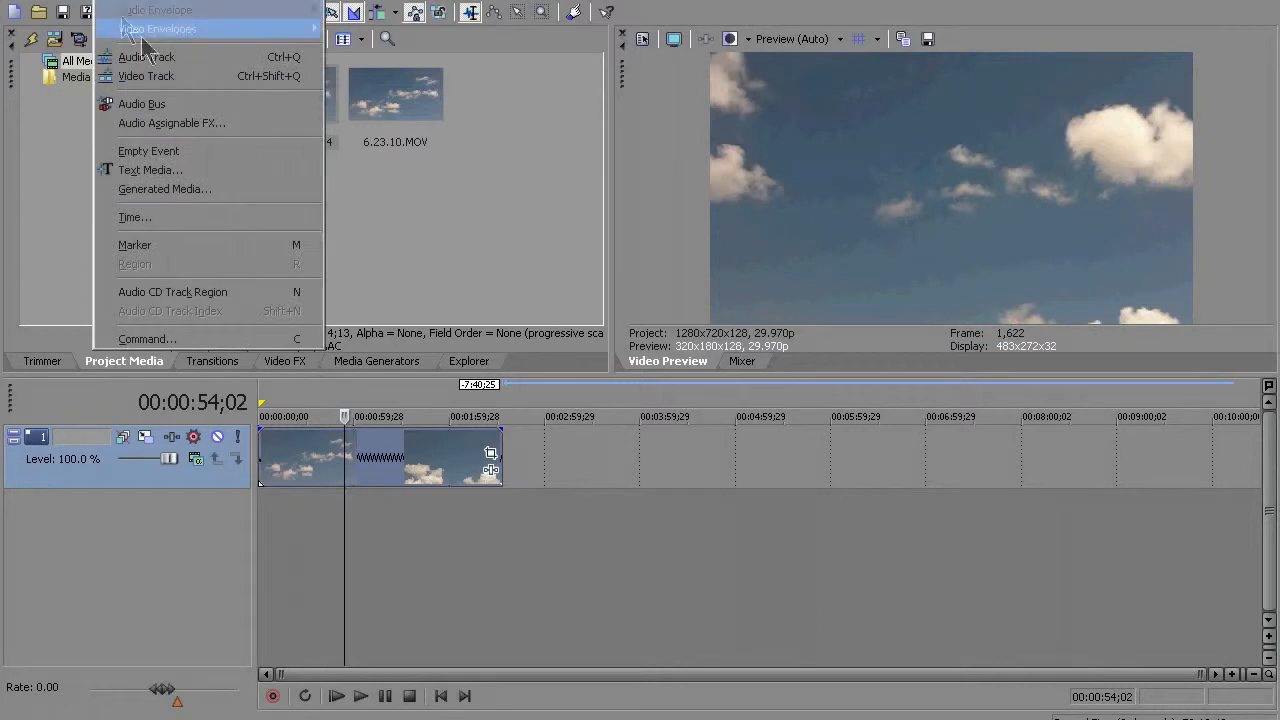
{"action": "mouse_move", "coordinate": [252, 34]}
{"action": "left_click", "coordinate": [365, 95]}
{"action": "left_click_drag", "start_coordinate": [266, 466], "coordinate": [268, 405]}
Trim the end of the part1 clip to about 00:00:51;05.
{"action": "left_click_drag", "start_coordinate": [500, 455], "coordinate": [342, 452]}
{"action": "left_click", "coordinate": [525, 463]}
{"action": "left_click", "coordinate": [390, 462]}
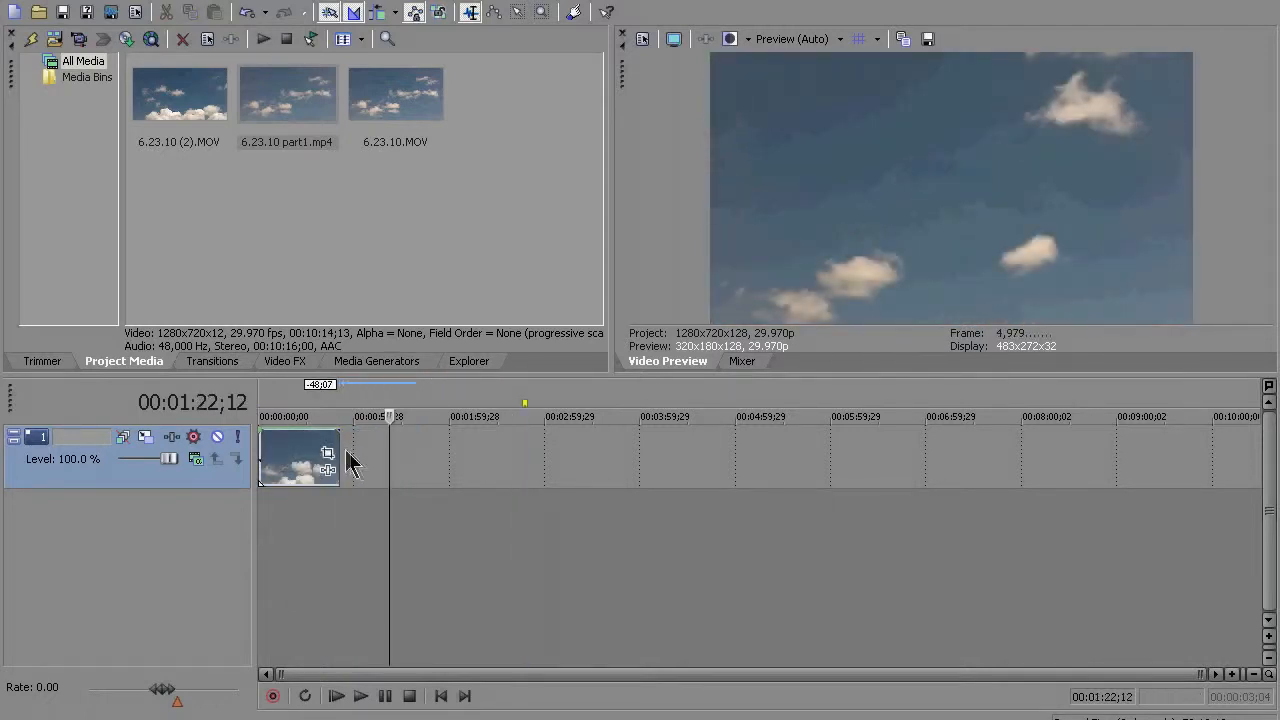
{"action": "left_click", "coordinate": [336, 450]}
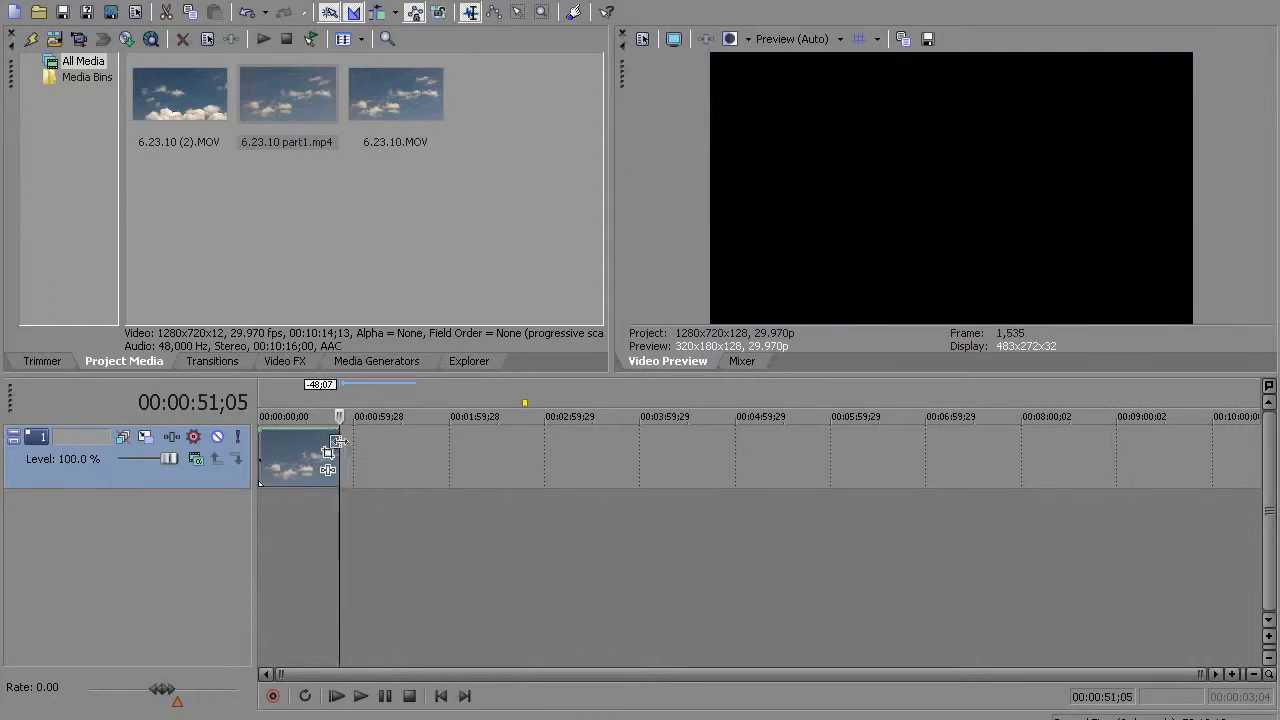
{"action": "left_click", "coordinate": [12, 4]}
{"action": "left_click", "coordinate": [12, 2]}
{"action": "left_click", "coordinate": [16, 1]}
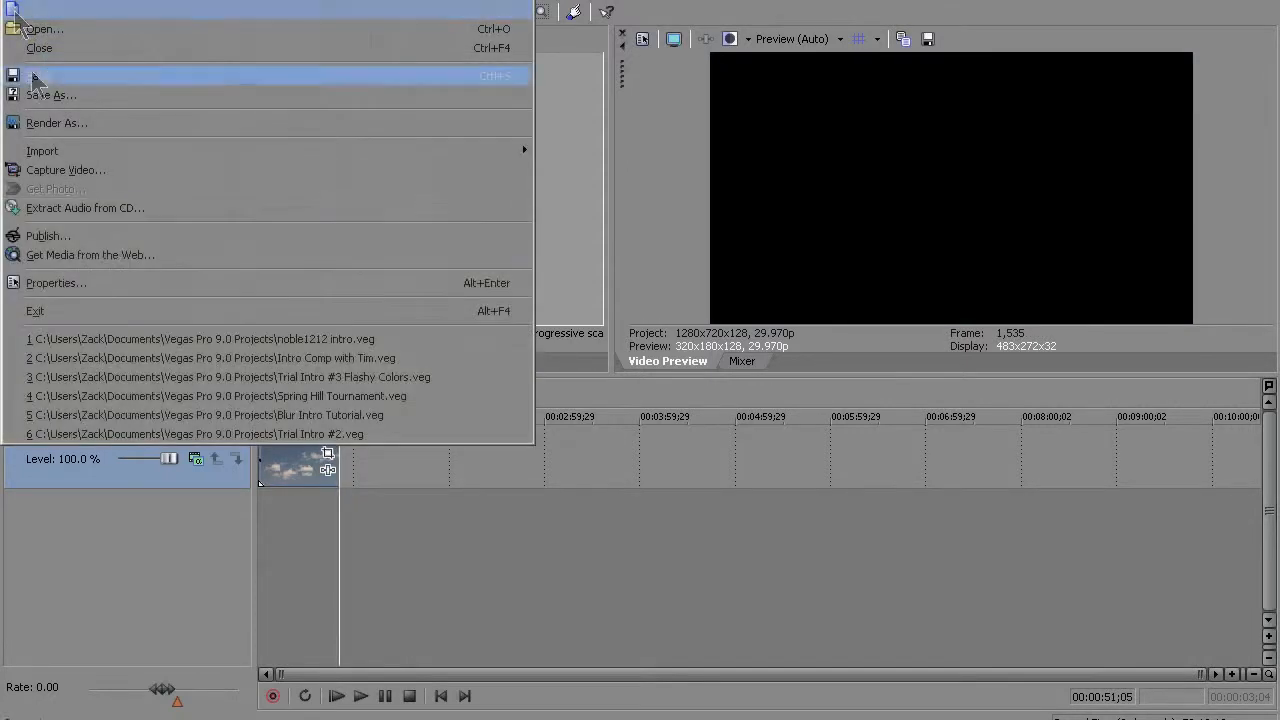
{"action": "left_click", "coordinate": [52, 127]}
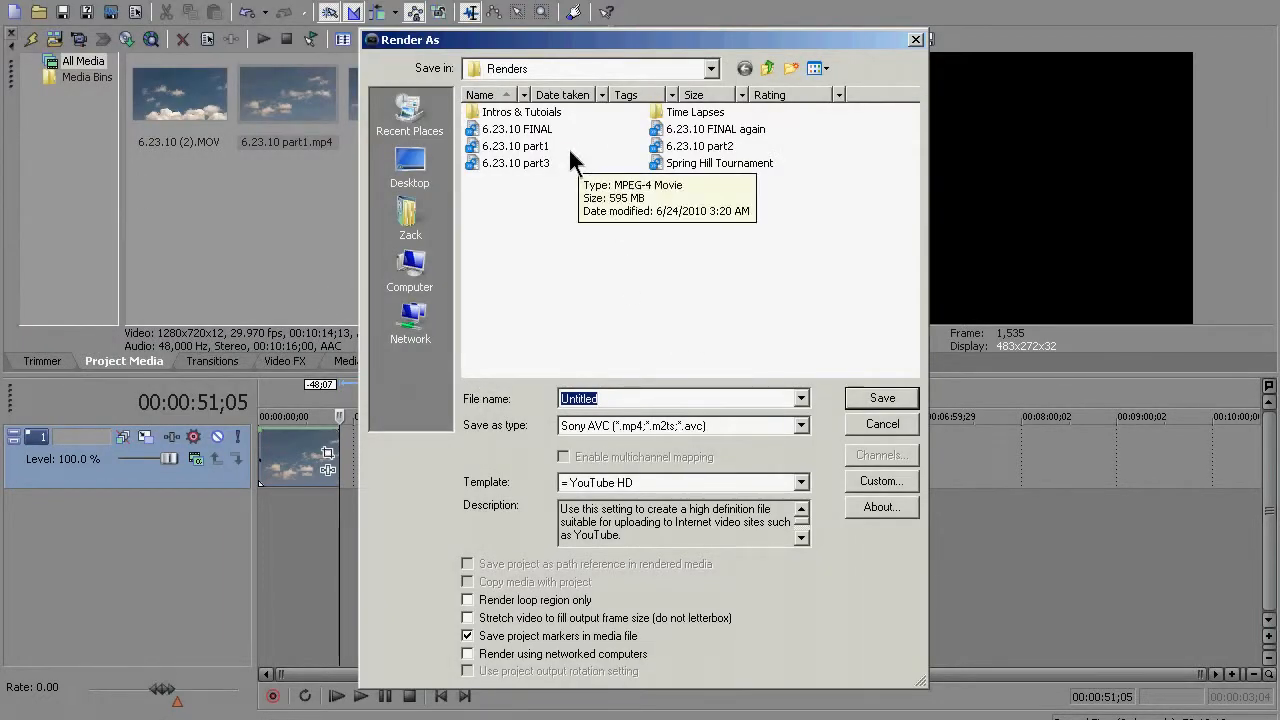
{"action": "left_click", "coordinate": [880, 424]}
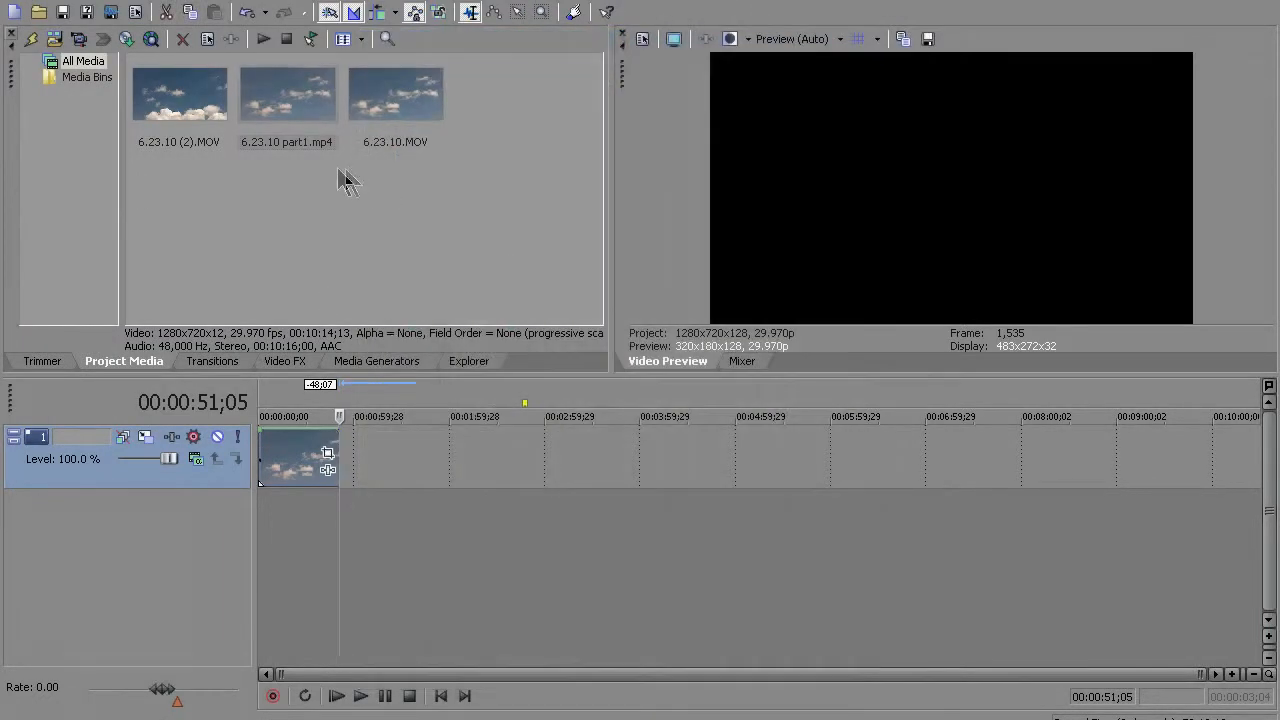
Import 6.23.10 part2 from the Renders folder and place it on the cleared timeline without its audio track.
{"action": "left_click", "coordinate": [55, 39]}
{"action": "double_click", "coordinate": [667, 147]}
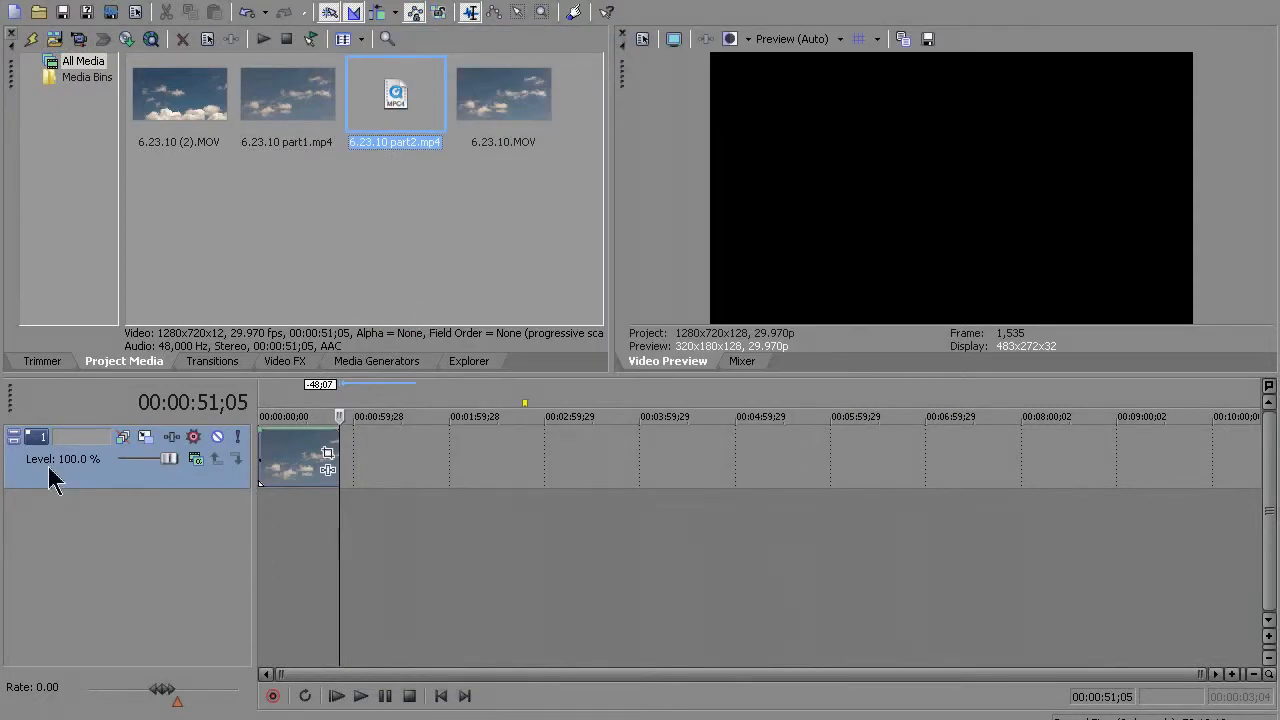
{"action": "key", "text": "Delete"}
{"action": "left_click_drag", "start_coordinate": [396, 100], "coordinate": [180, 490]}
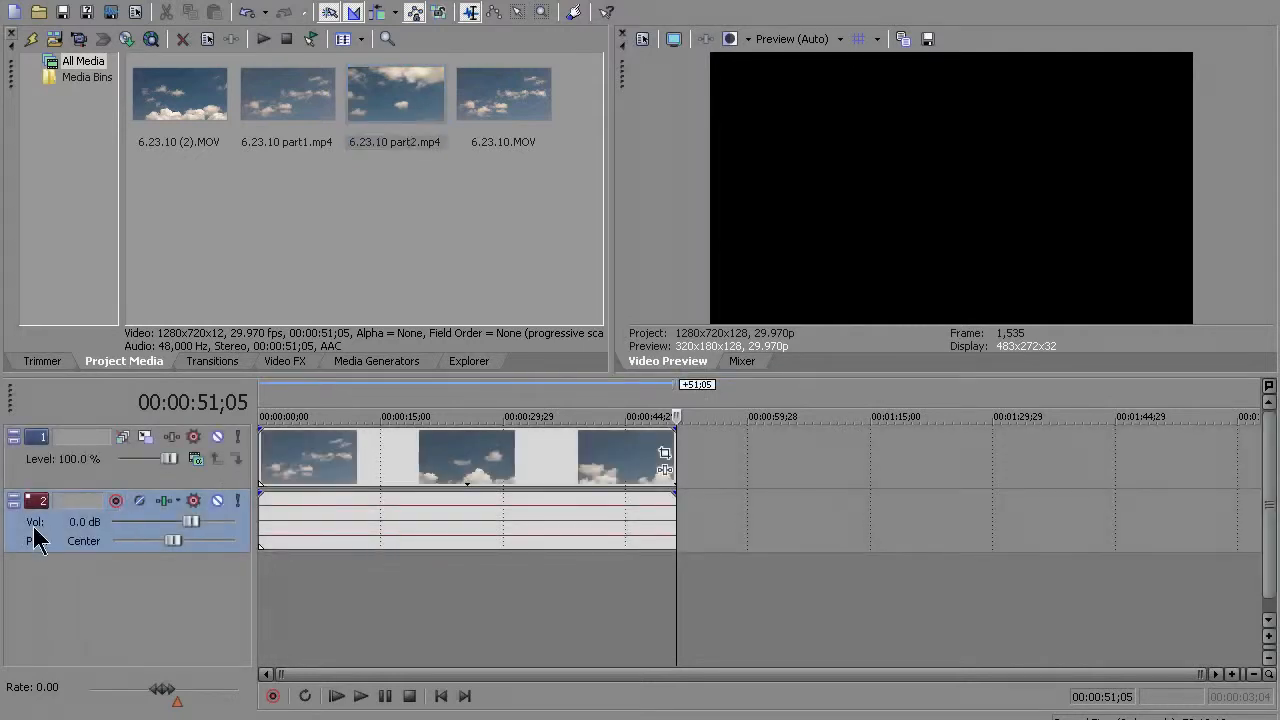
{"action": "left_click", "coordinate": [527, 465]}
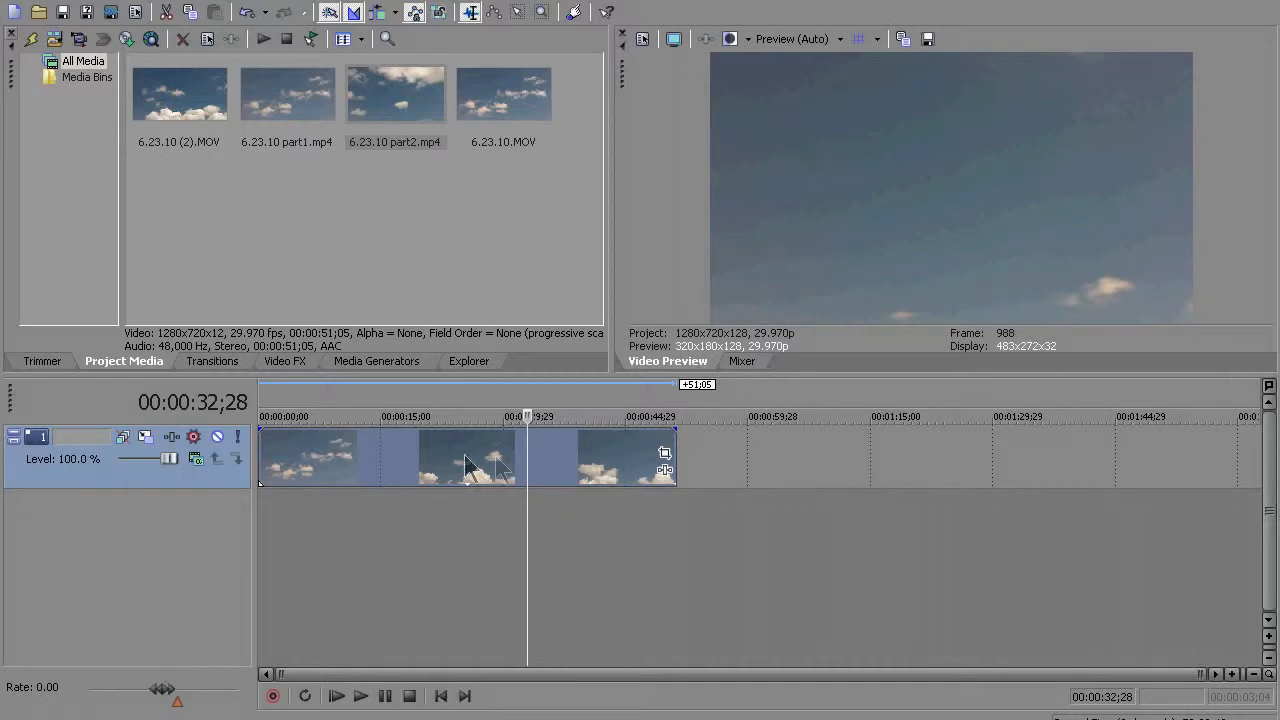
Step the playhead through the part2 clip to 00:00:15;01 to mark the clip's target length.
{"action": "left_click", "coordinate": [382, 455]}
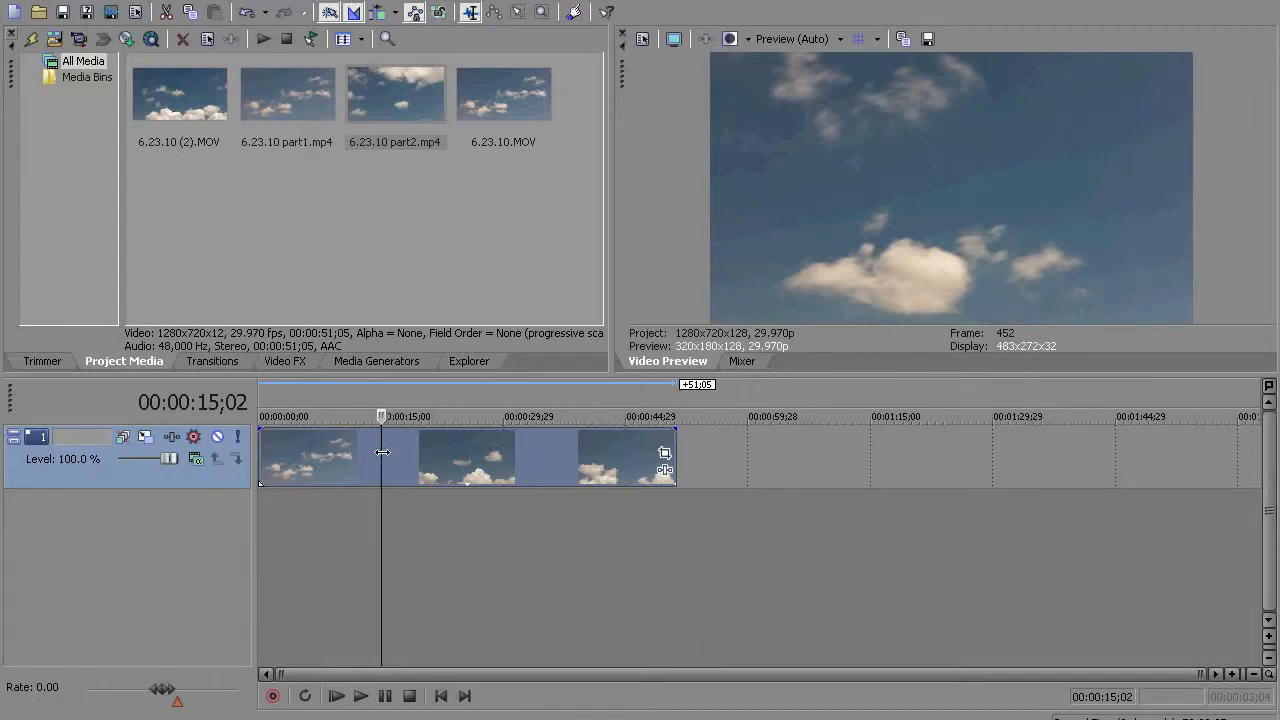
{"action": "key", "text": "Left"}
{"action": "key", "text": "Left"}
{"action": "key", "text": "Right"}
{"action": "scroll", "coordinate": [398, 462], "scroll_direction": "up", "scroll_amount": 5}
{"action": "scroll", "coordinate": [471, 477], "scroll_direction": "down", "scroll_amount": 3}
{"action": "key", "text": "Right"}
{"action": "key", "text": "Left"}
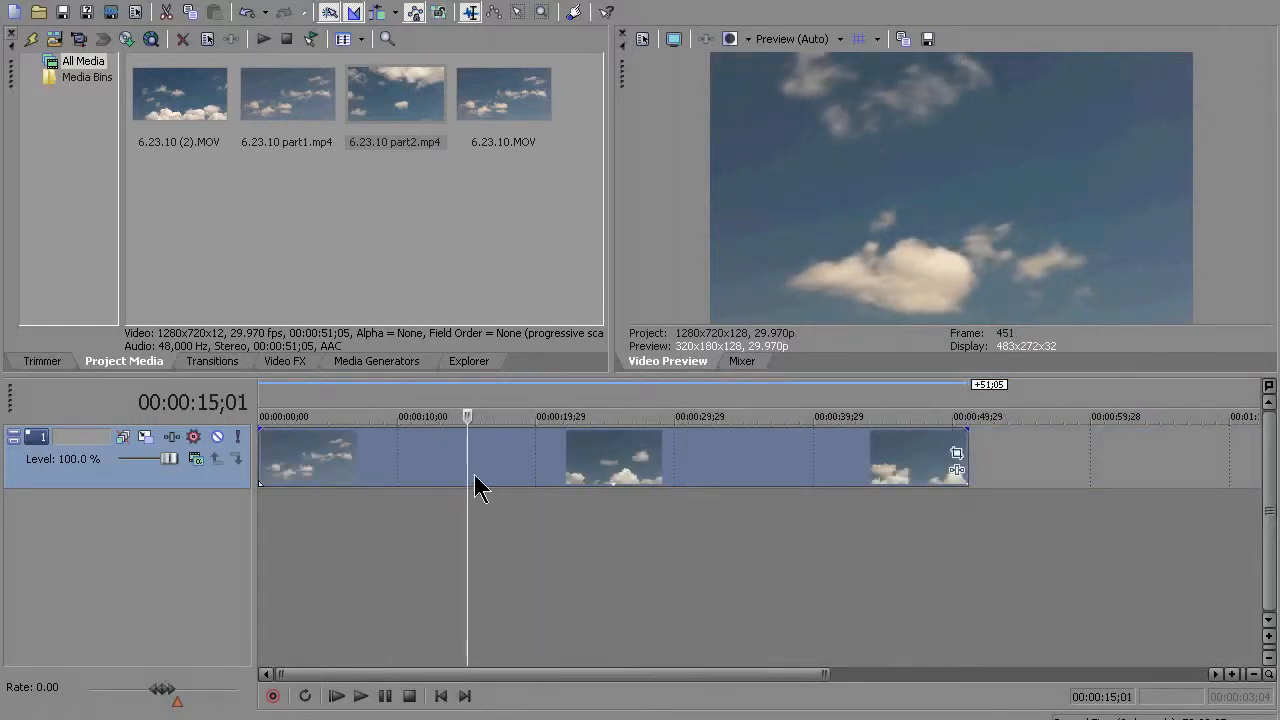
{"action": "key", "text": "Right"}
{"action": "left_click", "coordinate": [615, 470]}
{"action": "left_click", "coordinate": [401, 451]}
{"action": "key", "text": "Right"}
{"action": "key", "text": "Right"}
{"action": "key", "text": "Right"}
{"action": "key", "text": "Right"}
{"action": "key", "text": "Right"}
{"action": "key", "text": "Right"}
{"action": "key", "text": "Right"}
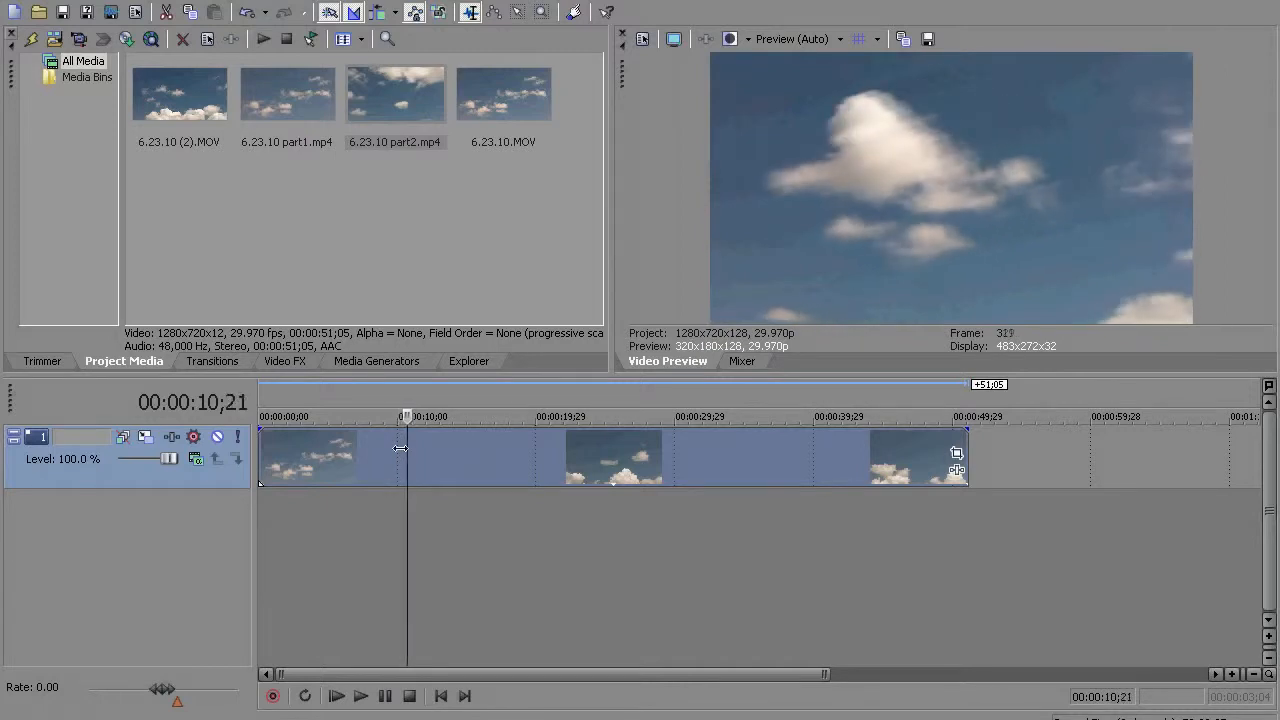
{"action": "key", "text": "Right"}
{"action": "key", "text": "Right"}
{"action": "key", "text": "Right"}
{"action": "key", "text": "Right"}
{"action": "key", "text": "Right"}
{"action": "key", "text": "Right"}
{"action": "key", "text": "Right"}
{"action": "key", "text": "Right"}
{"action": "key", "text": "Right"}
{"action": "key", "text": "Right"}
{"action": "key", "text": "Right"}
{"action": "key", "text": "Right"}
{"action": "key", "text": "Right"}
{"action": "key", "text": "Right"}
{"action": "key", "text": "Right"}
{"action": "key", "text": "Right"}
{"action": "key", "text": "Right"}
{"action": "key", "text": "Right"}
{"action": "key", "text": "Right"}
{"action": "key", "text": "Right"}
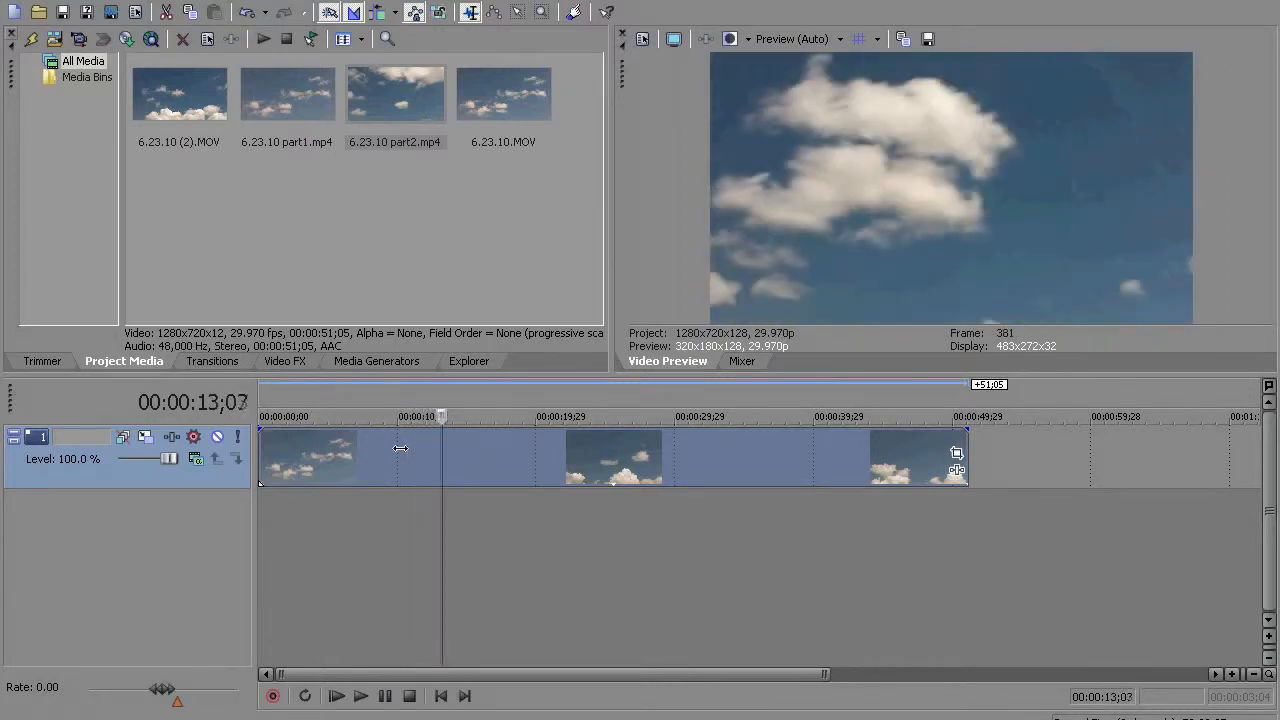
{"action": "key", "text": "Right"}
{"action": "key", "text": "Right"}
{"action": "key", "text": "Right"}
{"action": "key", "text": "Right"}
{"action": "key", "text": "Right"}
{"action": "key", "text": "Right"}
{"action": "key", "text": "Right"}
{"action": "key", "text": "Right"}
{"action": "key", "text": "Right"}
{"action": "key", "text": "Right"}
{"action": "key", "text": "Right"}
{"action": "key", "text": "Right"}
{"action": "key", "text": "Right"}
{"action": "key", "text": "Right"}
{"action": "key", "text": "Right"}
{"action": "key", "text": "Right"}
{"action": "key", "text": "Right"}
{"action": "key", "text": "Right"}
{"action": "key", "text": "Right"}
{"action": "key", "text": "Right"}
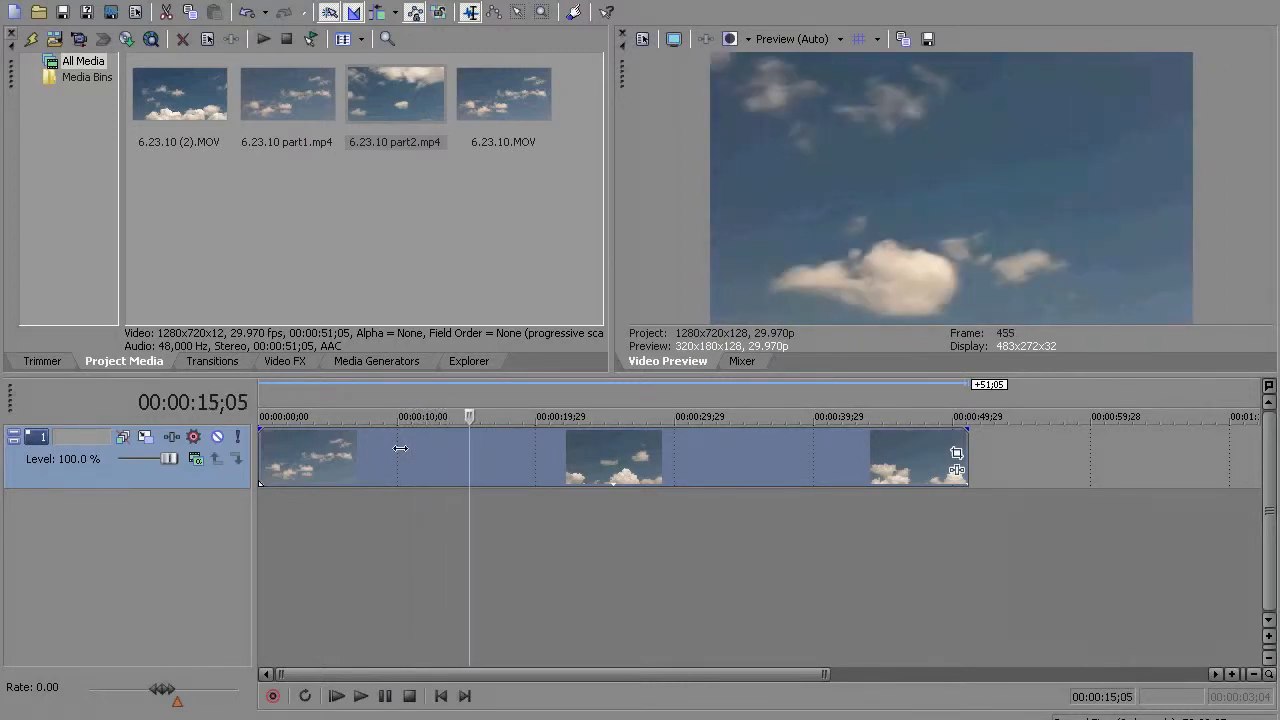
{"action": "key", "text": "Left"}
{"action": "key", "text": "Left"}
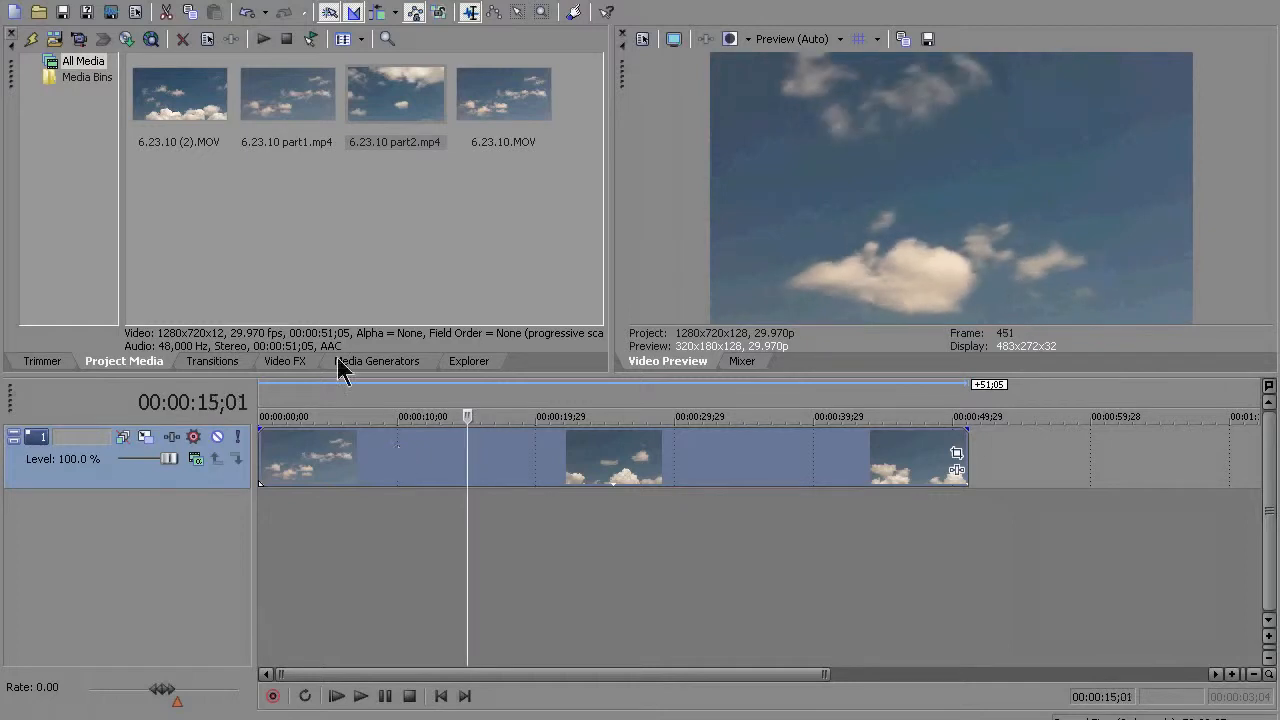
Raise an Event Velocity envelope to the top of the part2 clip, and trim and time-compress the clip's end to 00:00:15;01.
{"action": "left_click", "coordinate": [113, 1]}
{"action": "mouse_move", "coordinate": [158, 32]}
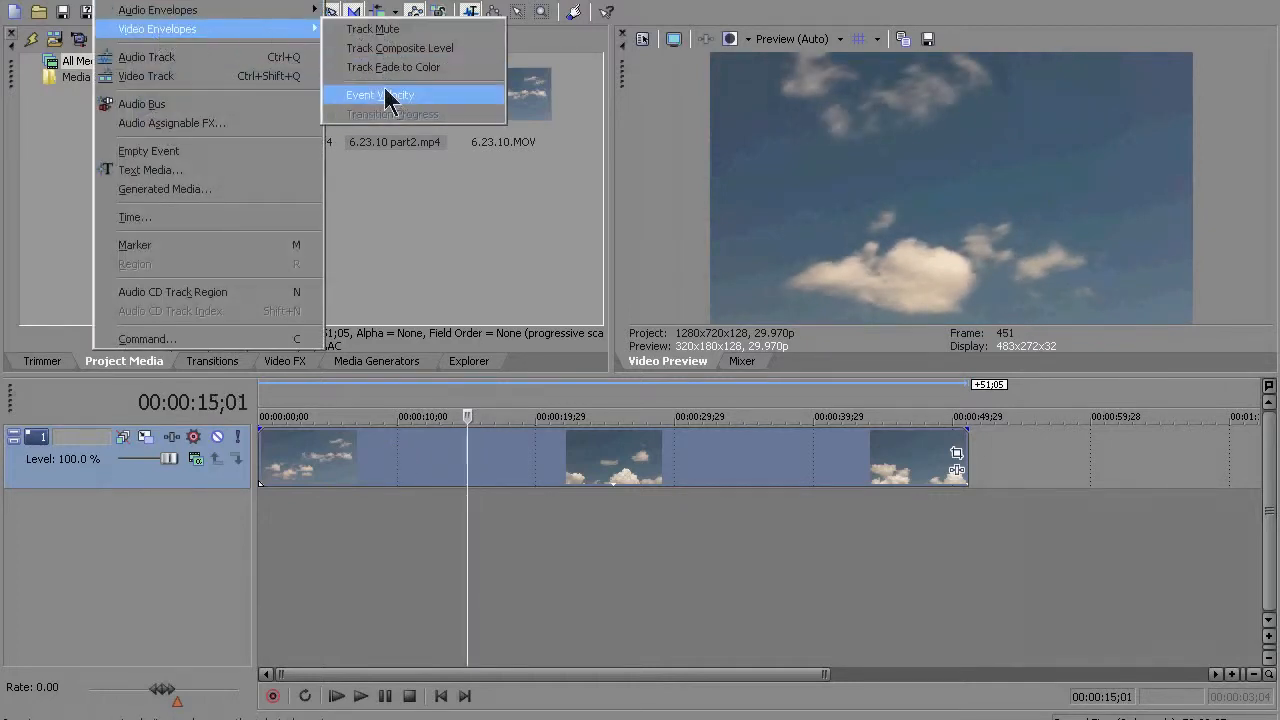
{"action": "left_click", "coordinate": [399, 97]}
{"action": "left_click_drag", "start_coordinate": [262, 458], "coordinate": [262, 427]}
{"action": "left_click_drag", "start_coordinate": [963, 450], "coordinate": [503, 462]}
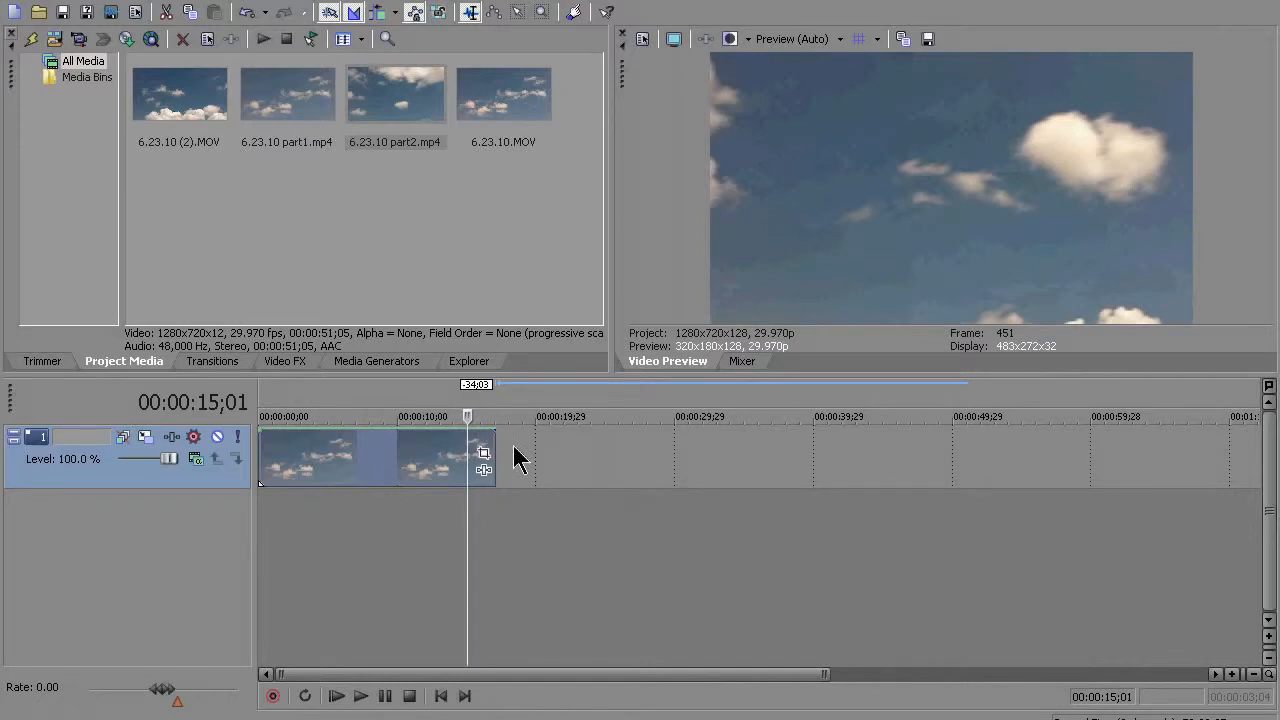
{"action": "left_click_drag", "start_coordinate": [492, 452], "coordinate": [468, 447]}
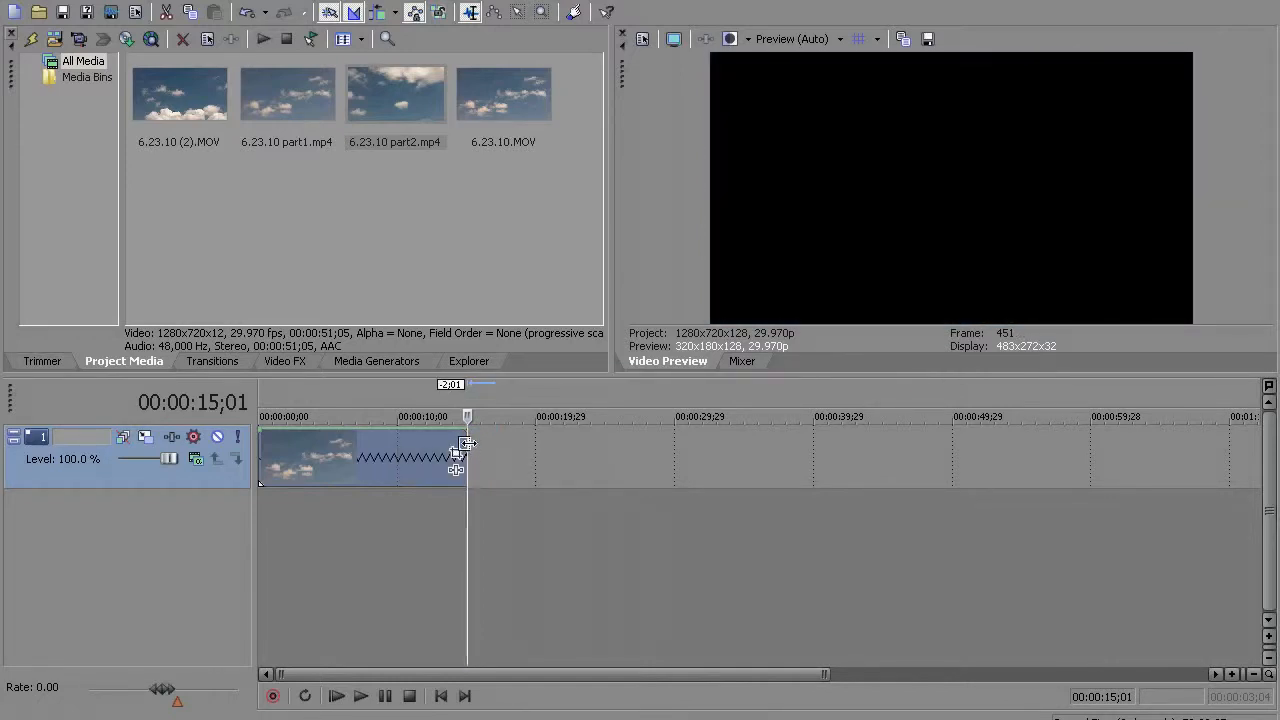
Render the timeline as Sony AVC with the YouTube HD template to 6.23.10 part3, overwriting the existing file.
{"action": "left_click", "coordinate": [6, 4]}
{"action": "left_click", "coordinate": [50, 120]}
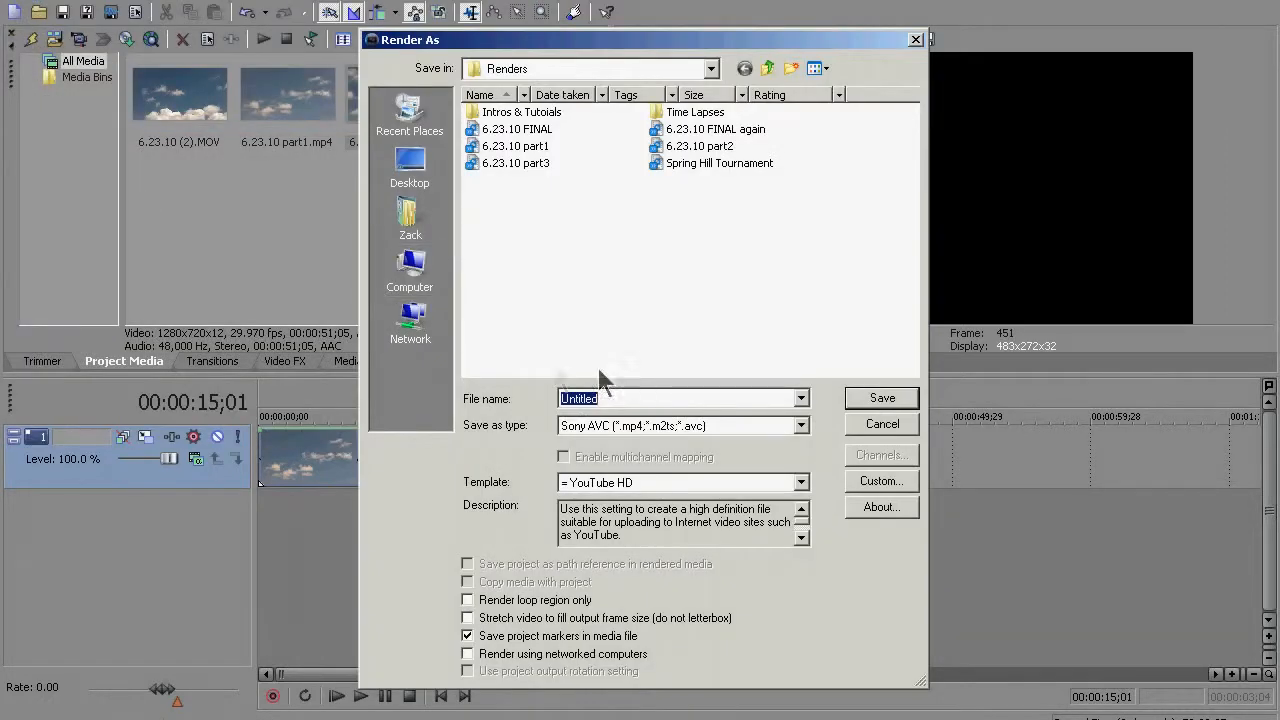
{"action": "left_click", "coordinate": [505, 164]}
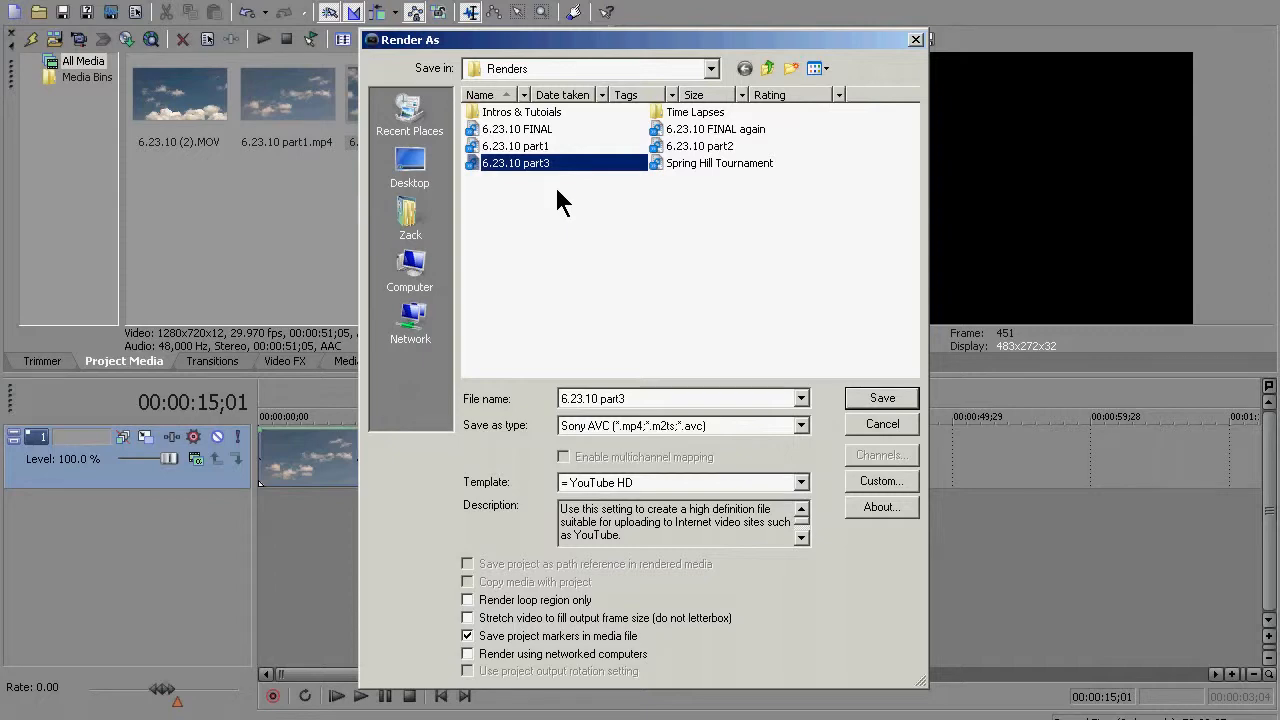
{"action": "left_click", "coordinate": [882, 398]}
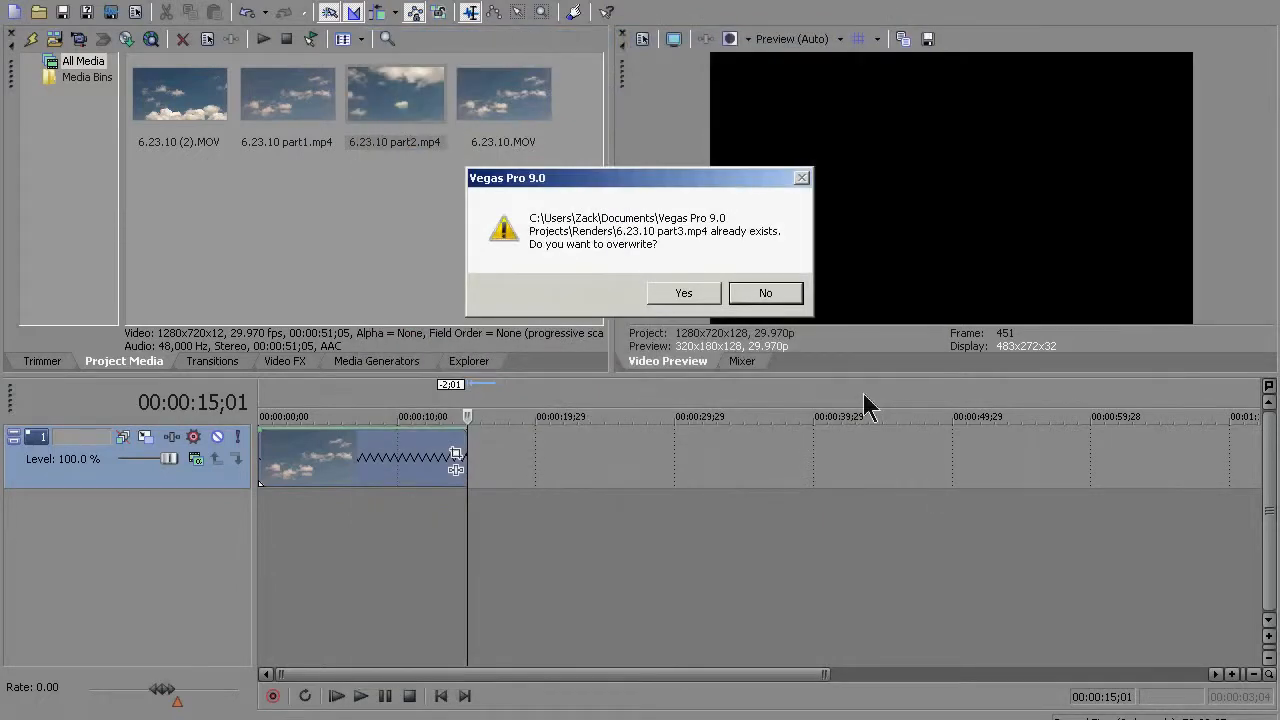
{"action": "left_click", "coordinate": [682, 294]}
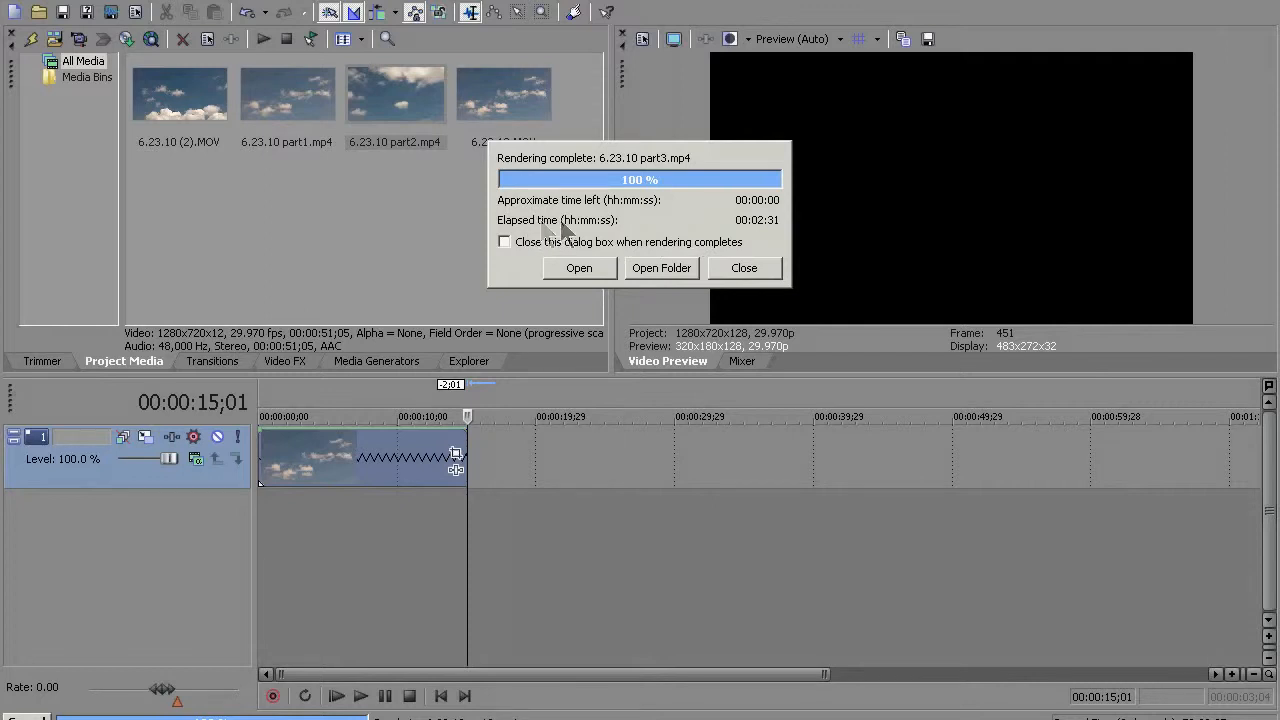
{"action": "left_click", "coordinate": [742, 270]}
{"action": "left_click", "coordinate": [256, 195]}
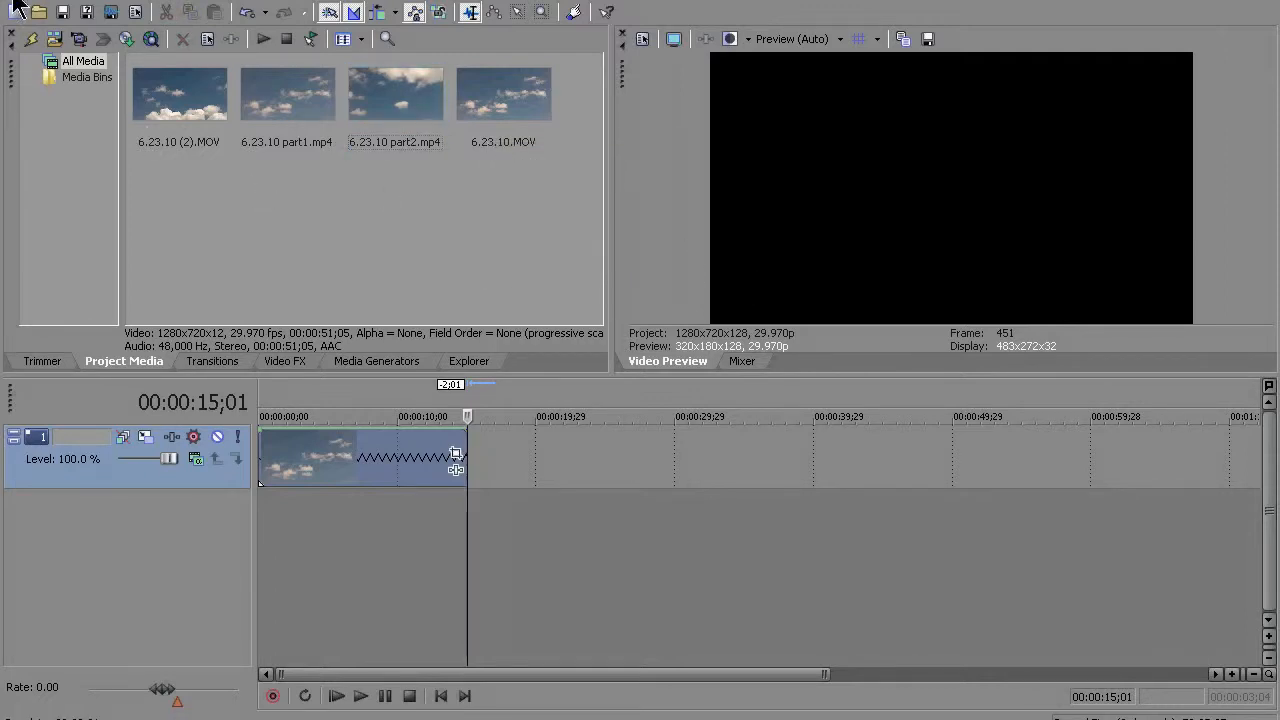
{"action": "left_click", "coordinate": [15, 4]}
{"action": "left_click", "coordinate": [45, 123]}
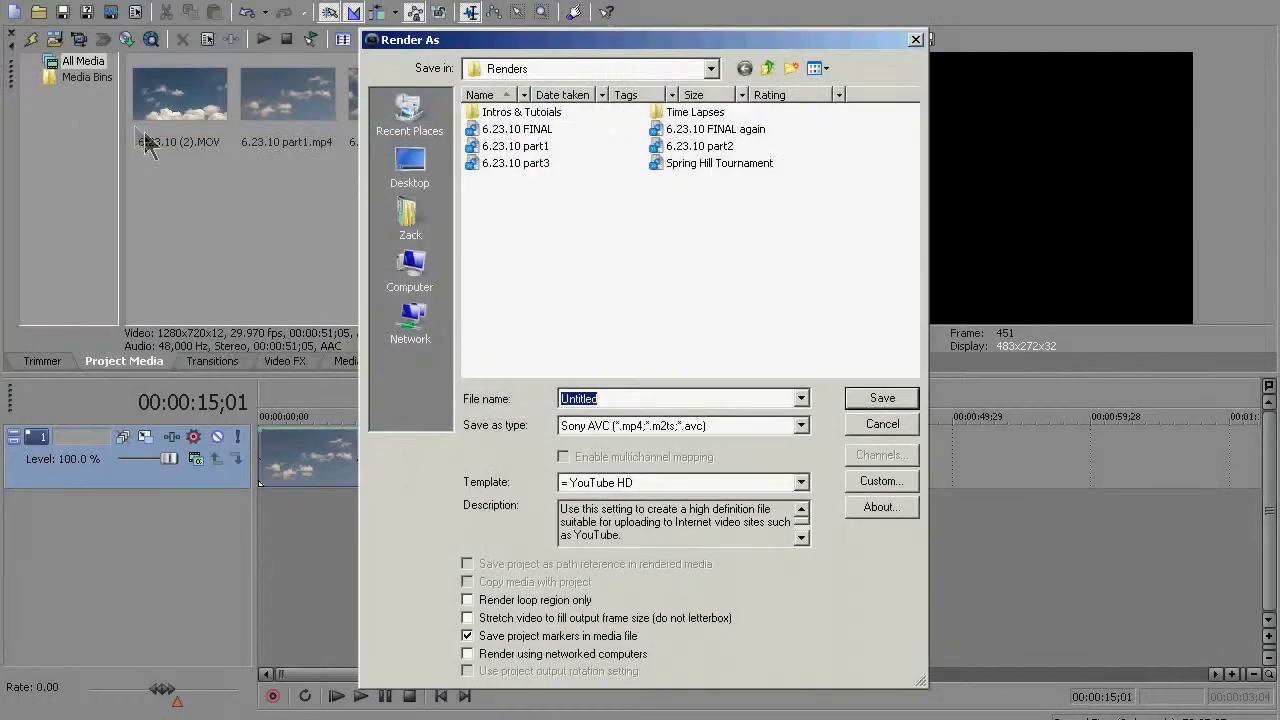
{"action": "double_click", "coordinate": [521, 165]}
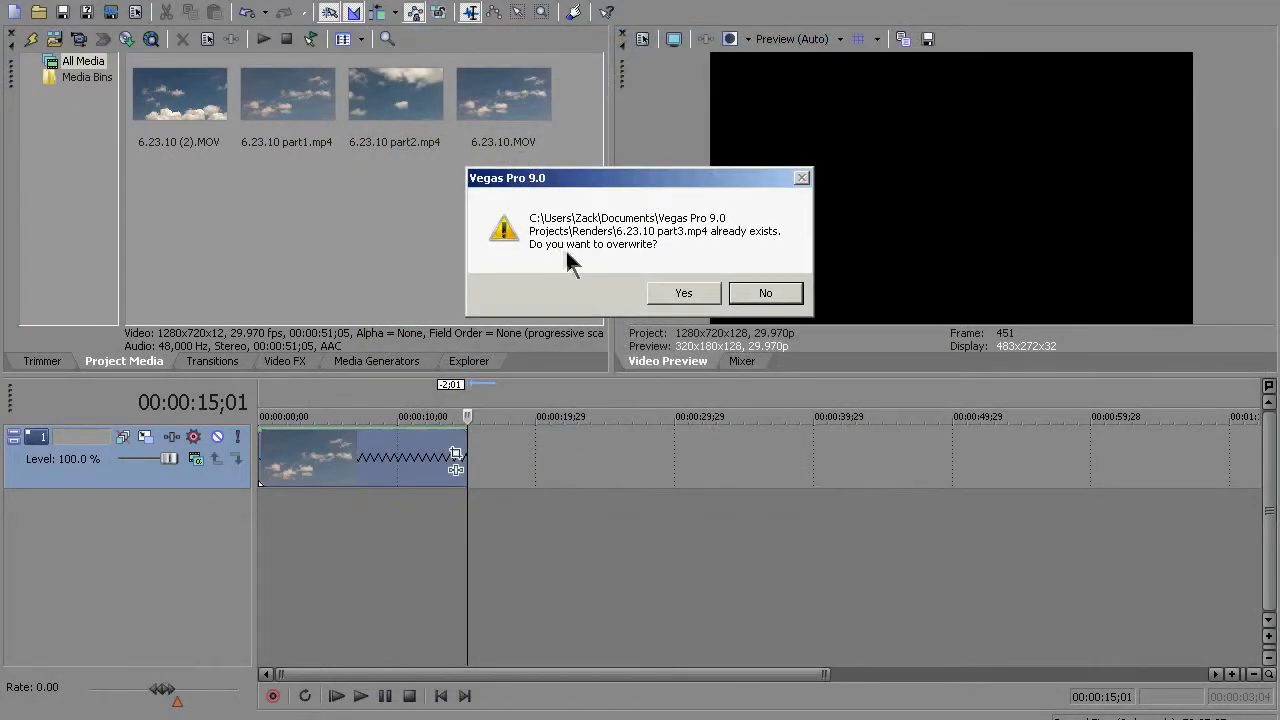
{"action": "left_click", "coordinate": [778, 294]}
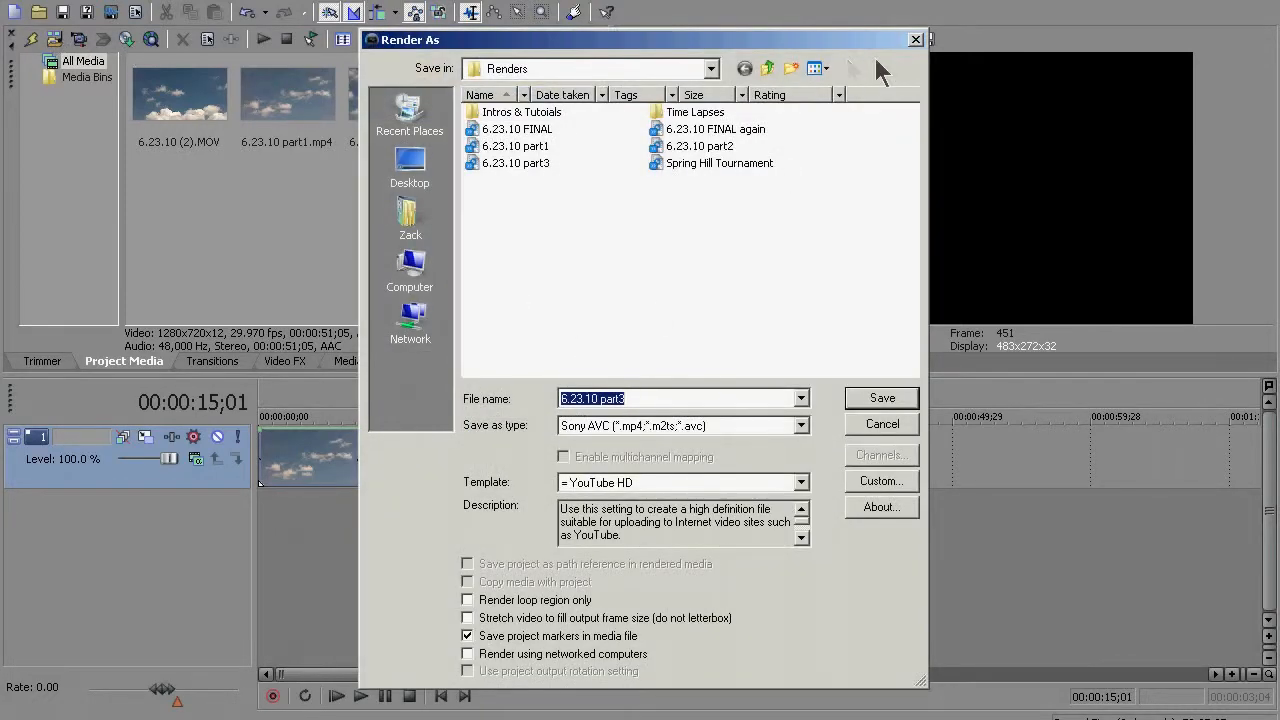
{"action": "left_click", "coordinate": [915, 40]}
Import the rendered 6.23.10 part3 video from the Renders folder.
{"action": "left_click", "coordinate": [31, 38]}
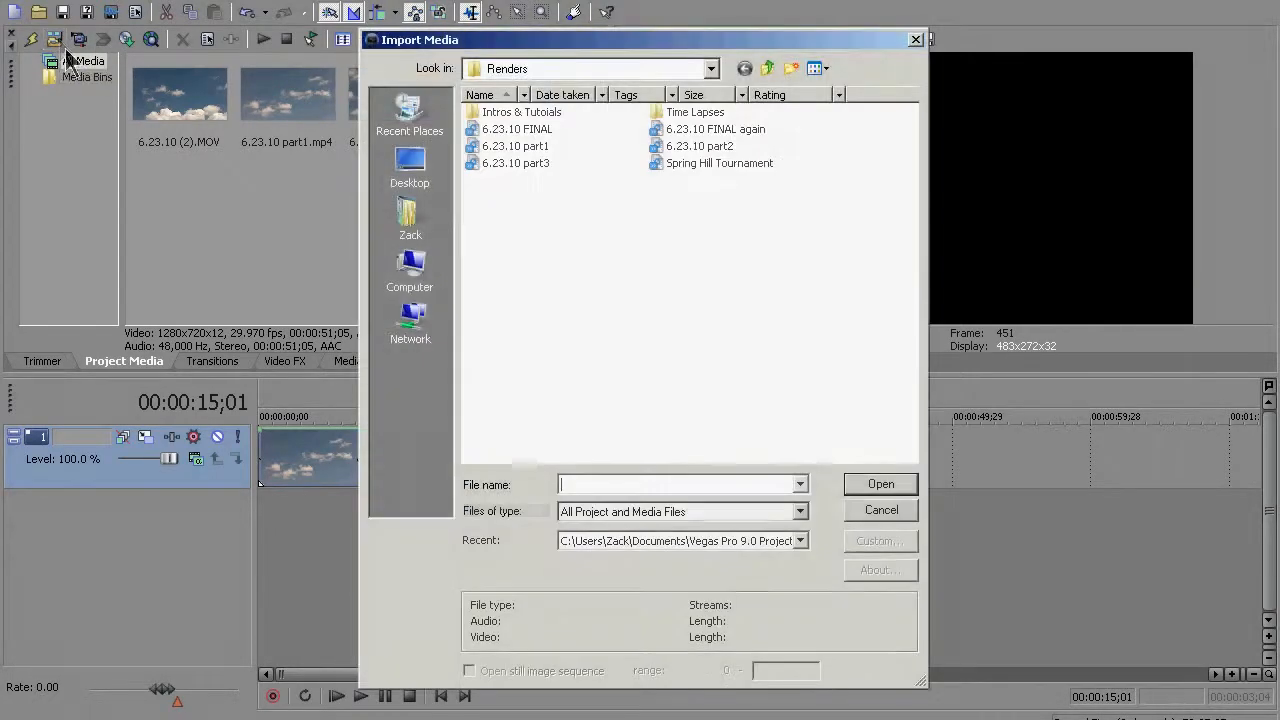
{"action": "double_click", "coordinate": [505, 164]}
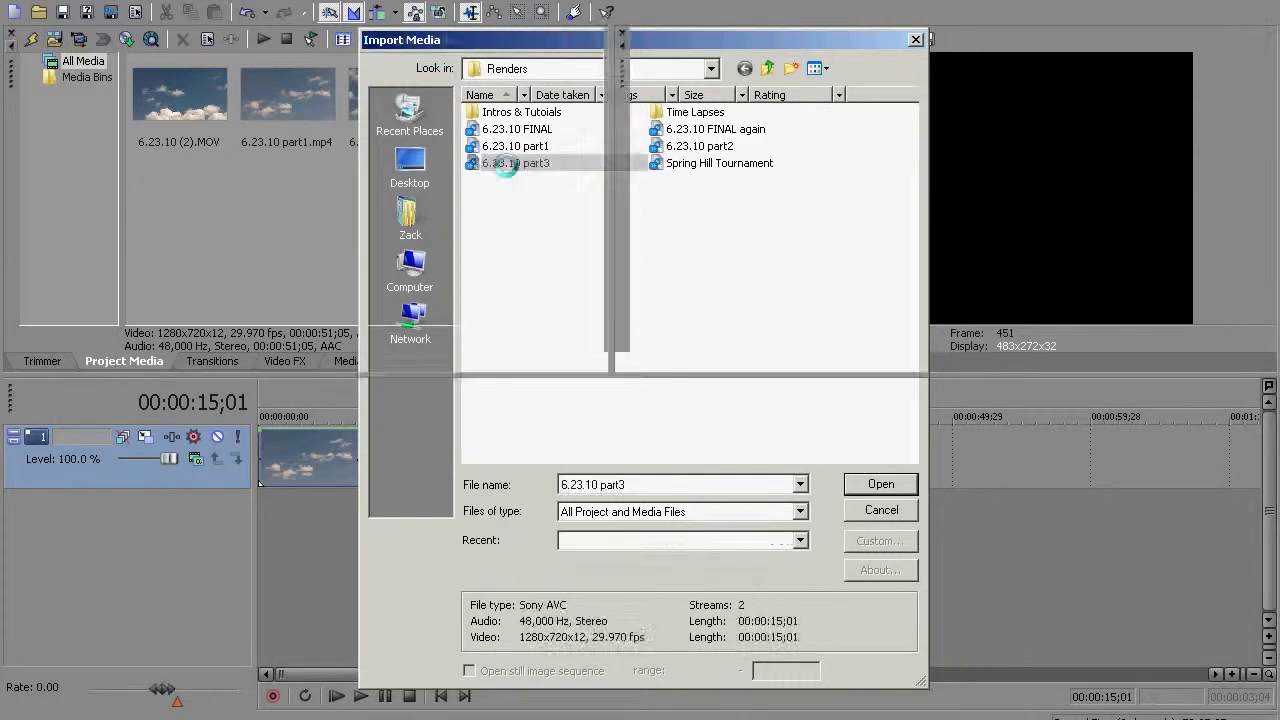
Delete the old video track, place the 6.23.10 part3 clip at the start of the timeline, and remove its audio track.
{"action": "left_click", "coordinate": [274, 241]}
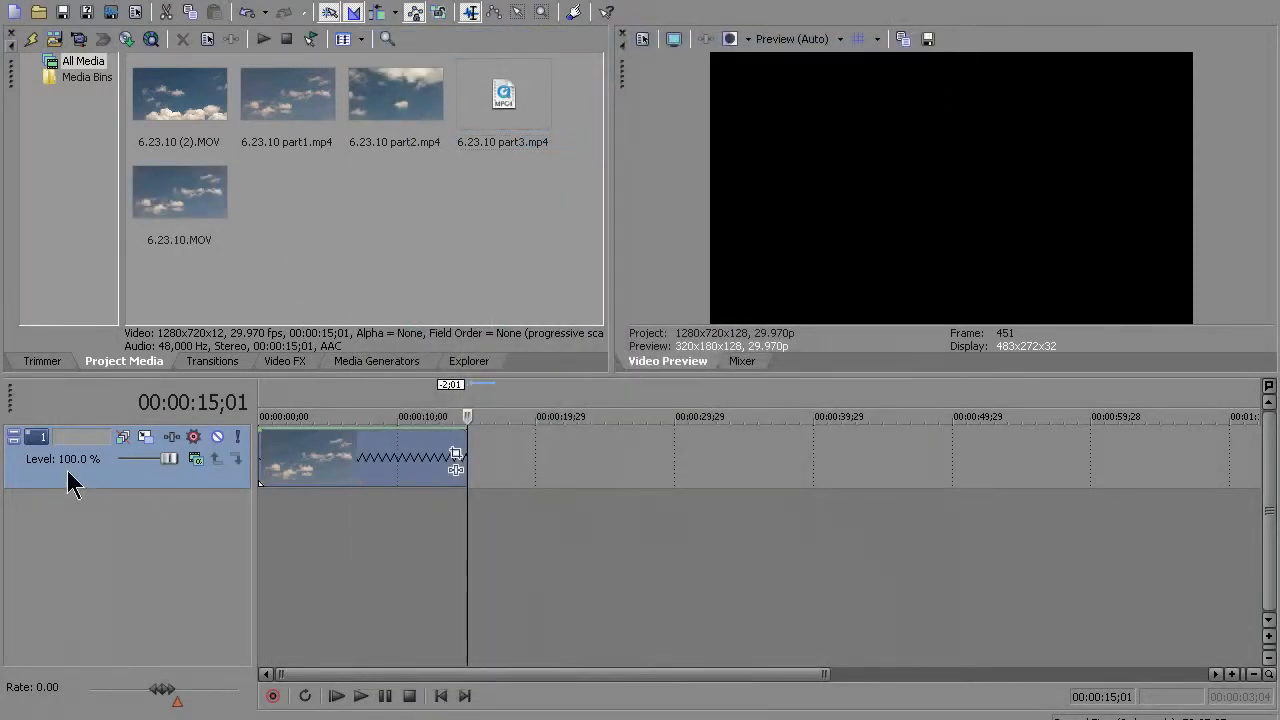
{"action": "key", "text": "Delete"}
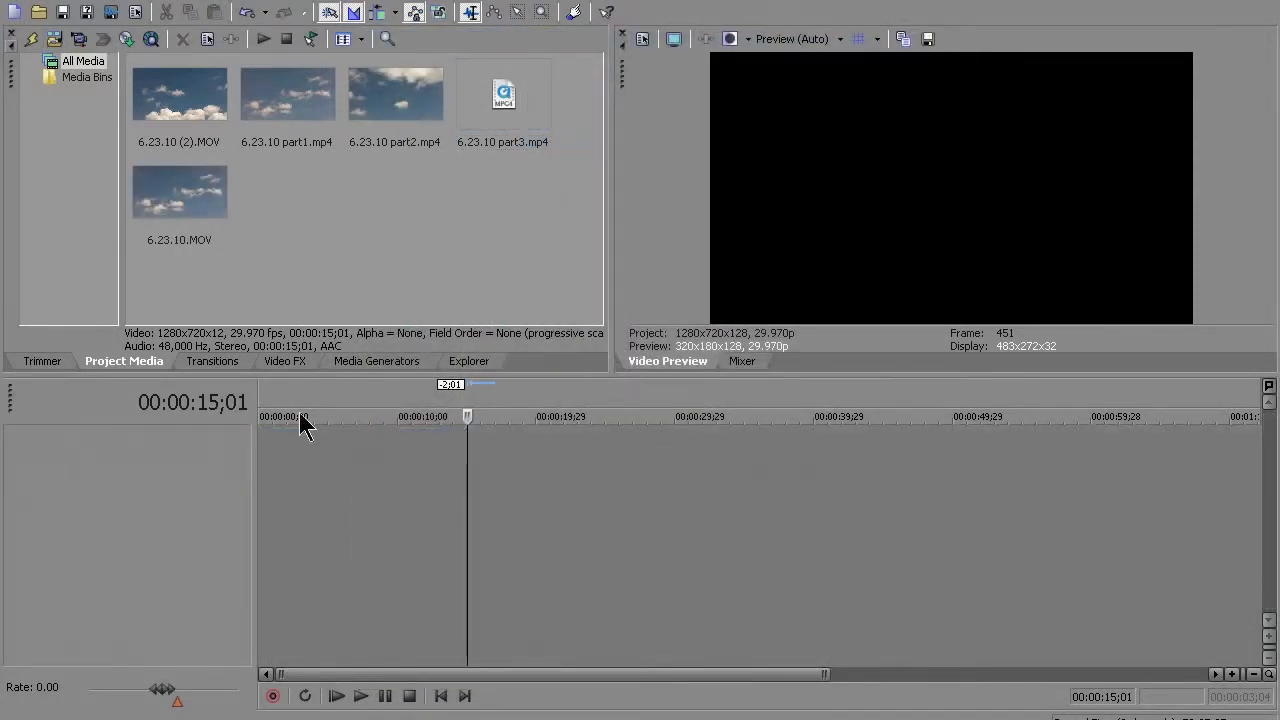
{"action": "left_click", "coordinate": [503, 95]}
{"action": "left_click_drag", "start_coordinate": [514, 123], "coordinate": [254, 447]}
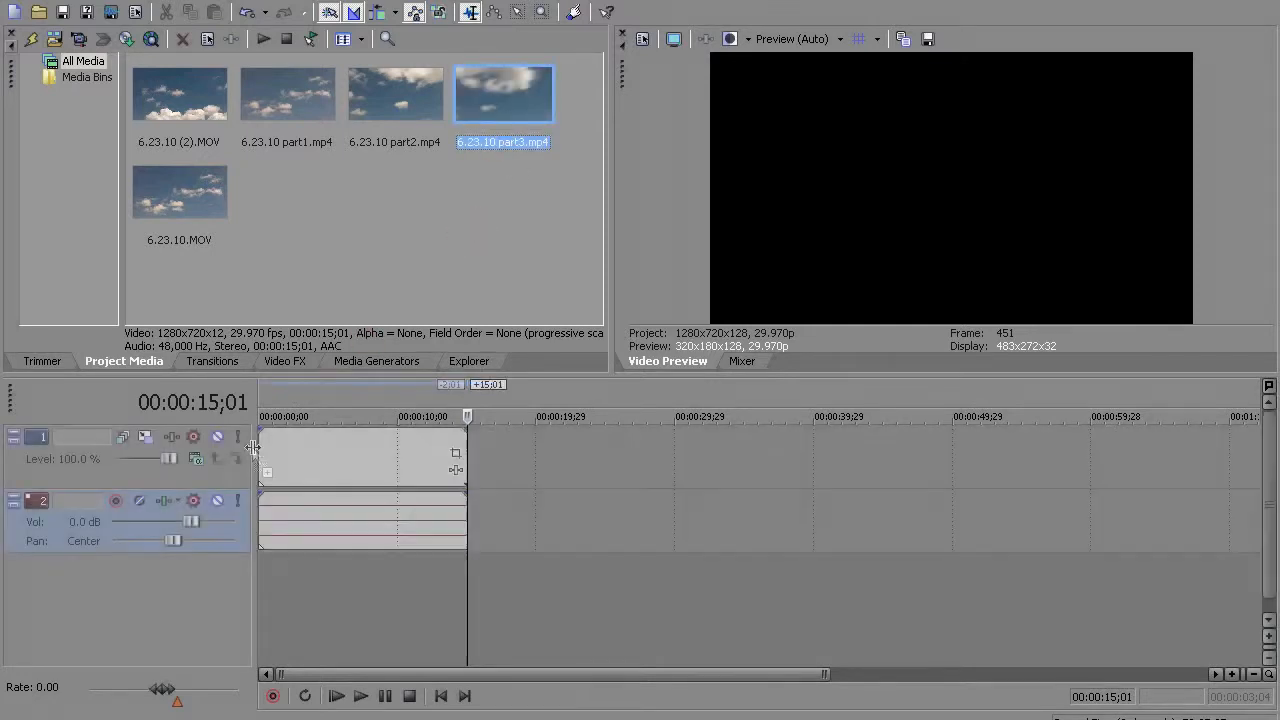
{"action": "left_click", "coordinate": [50, 526]}
{"action": "key", "text": "Delete"}
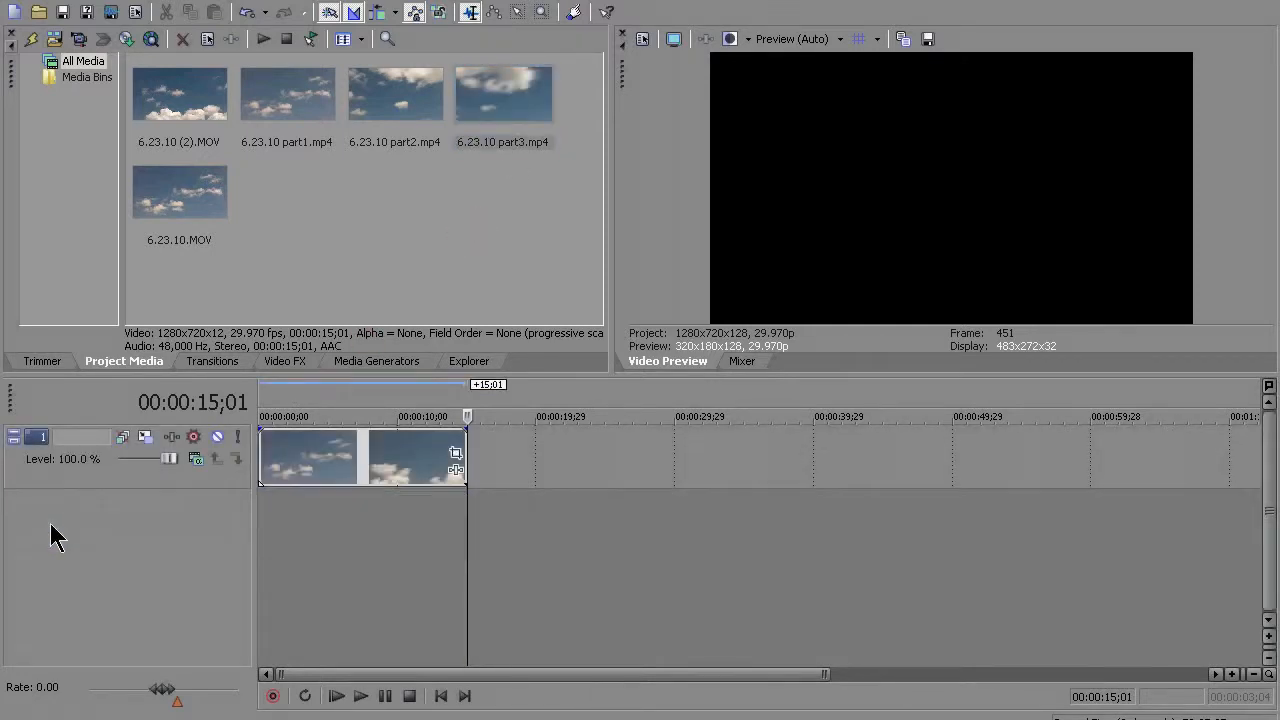
Apply Color Curves with the Reset to None preset to the part3 clip and bend the RGB curve into a contrast-boosting S shape.
{"action": "left_click", "coordinate": [332, 463]}
{"action": "left_click", "coordinate": [344, 460]}
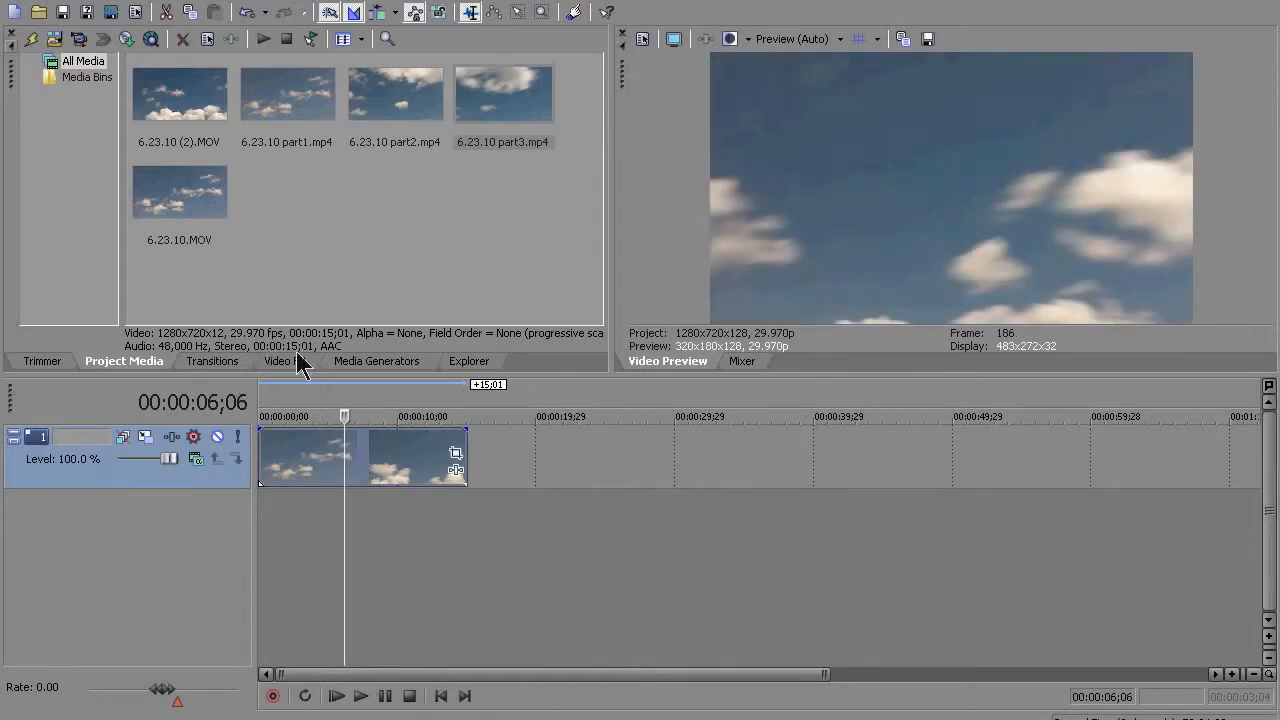
{"action": "left_click", "coordinate": [300, 360]}
{"action": "left_click", "coordinate": [62, 263]}
{"action": "left_click_drag", "start_coordinate": [178, 113], "coordinate": [300, 449]}
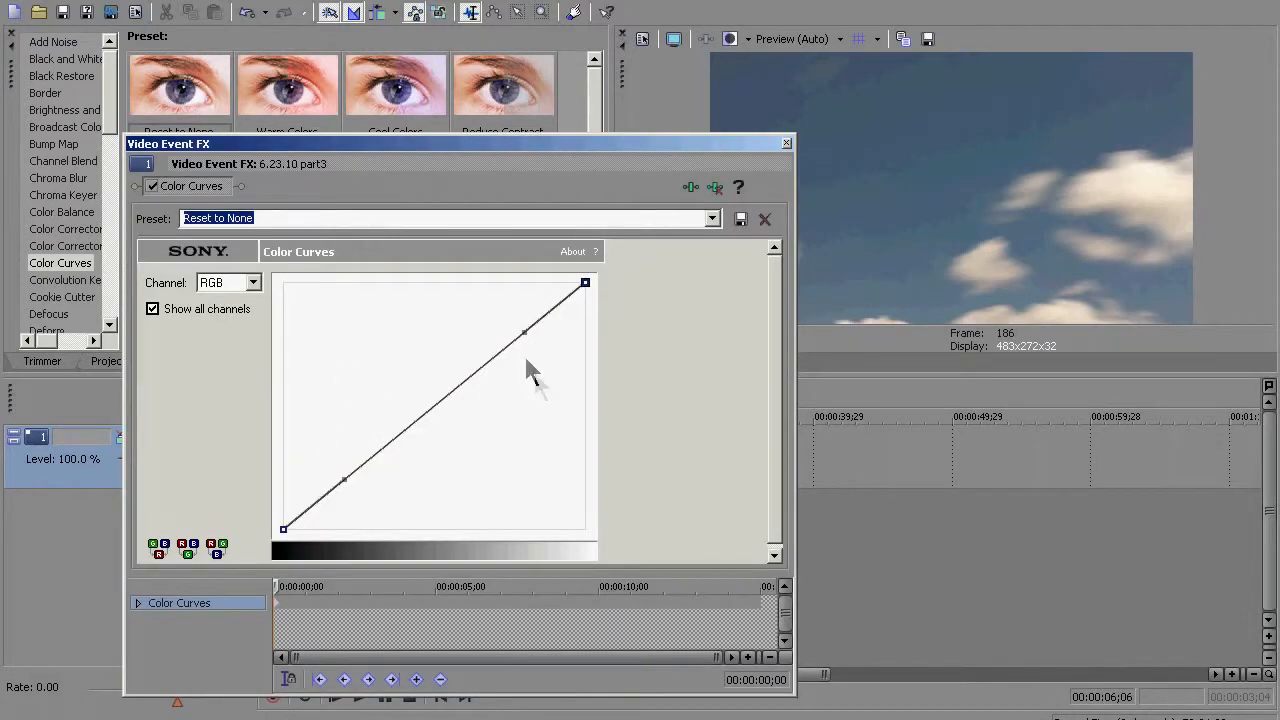
{"action": "left_click_drag", "start_coordinate": [528, 334], "coordinate": [489, 286]}
{"action": "left_click_drag", "start_coordinate": [341, 479], "coordinate": [359, 530]}
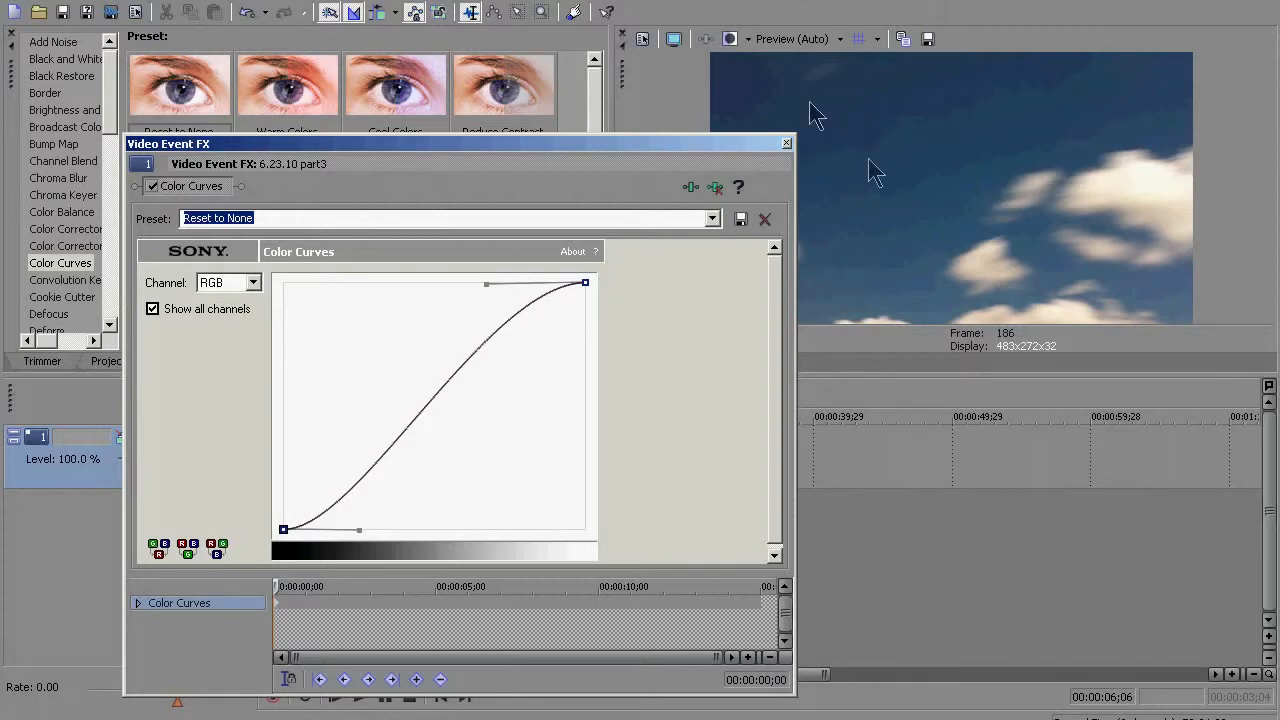
{"action": "left_click", "coordinate": [786, 143]}
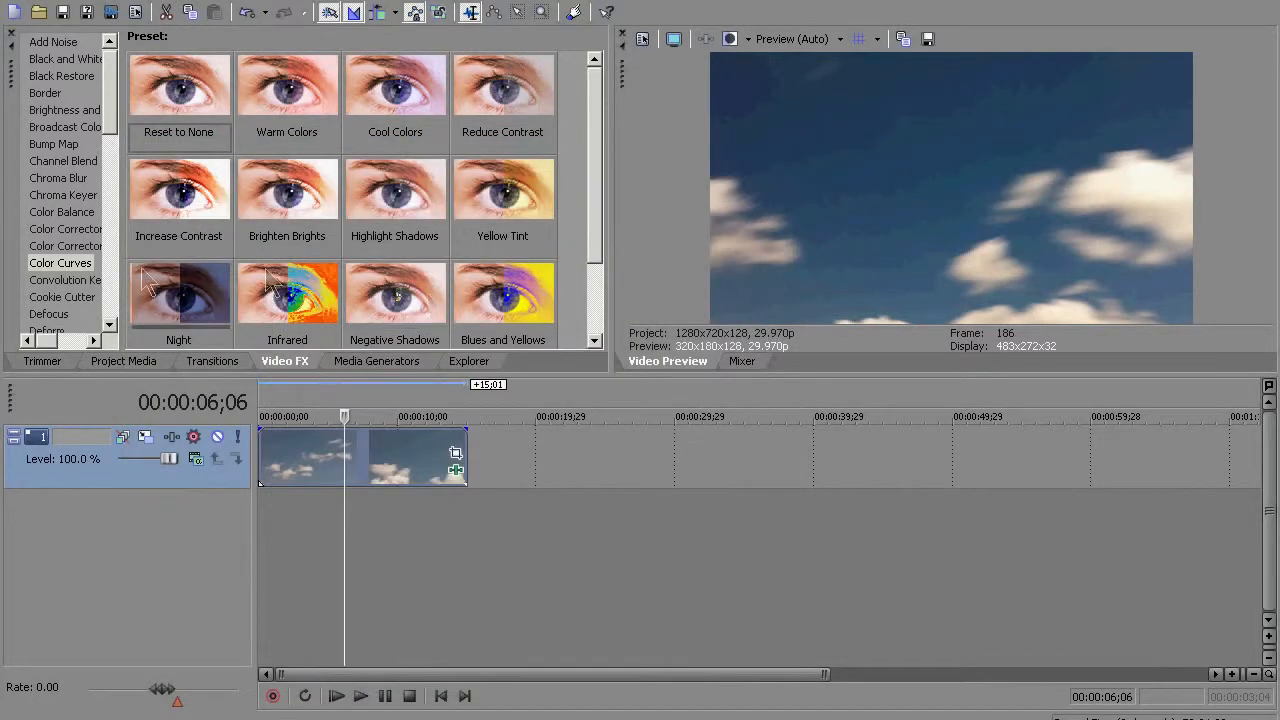
Add the Color Corrector with the Reset to None preset to the part3 clip and shift the low tones towards blue, angle 331.5, magnitude 0.617.
{"action": "left_click", "coordinate": [84, 231]}
{"action": "left_click_drag", "start_coordinate": [170, 97], "coordinate": [303, 462]}
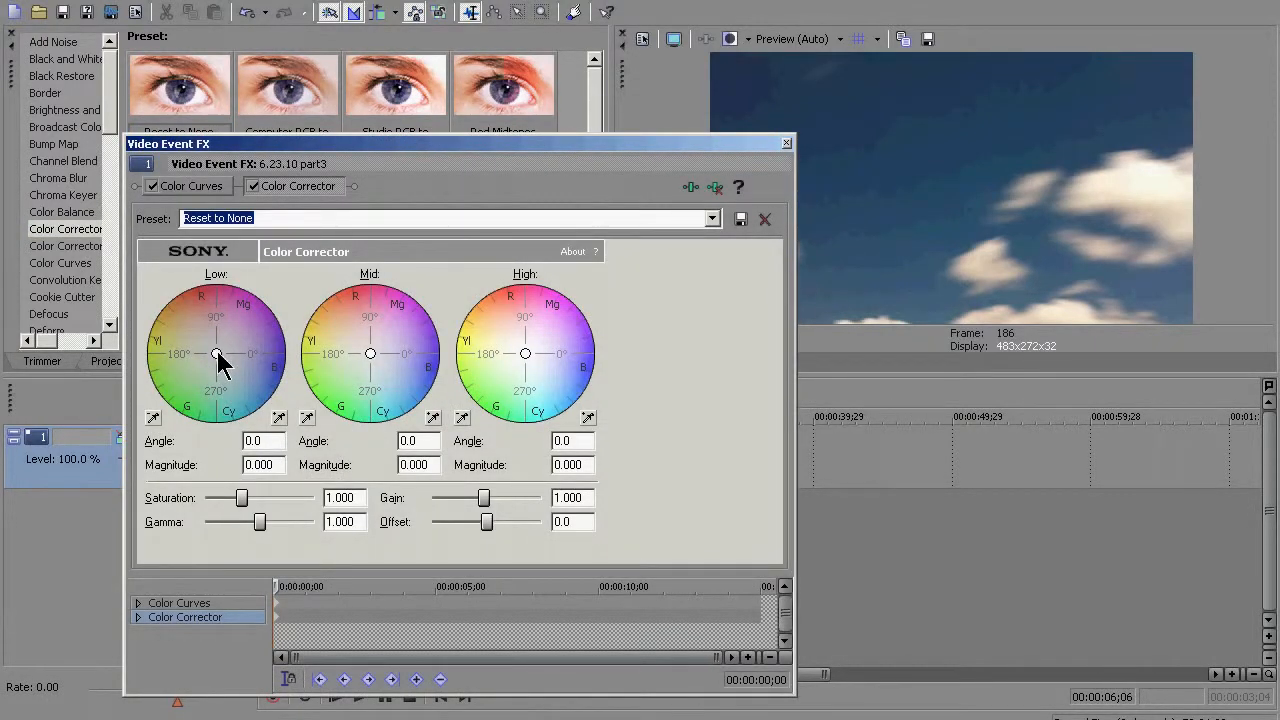
{"action": "left_click_drag", "start_coordinate": [217, 356], "coordinate": [285, 370]}
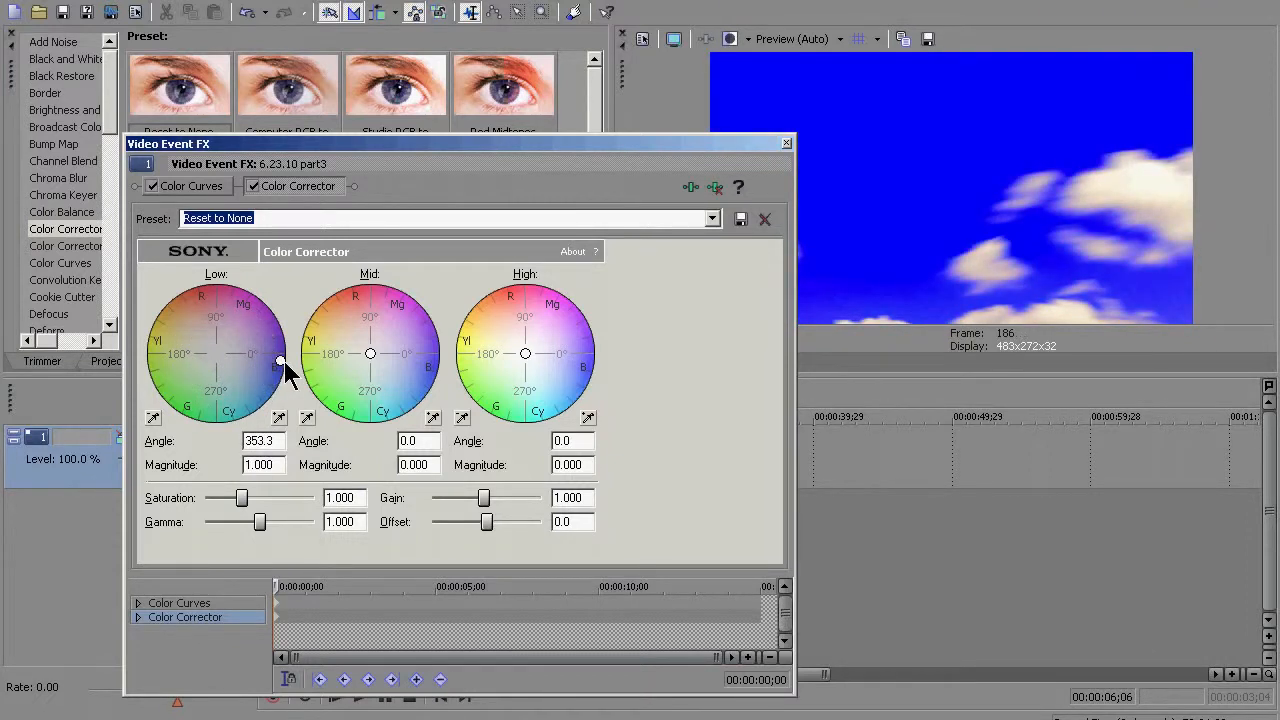
{"action": "left_click_drag", "start_coordinate": [282, 368], "coordinate": [252, 373]}
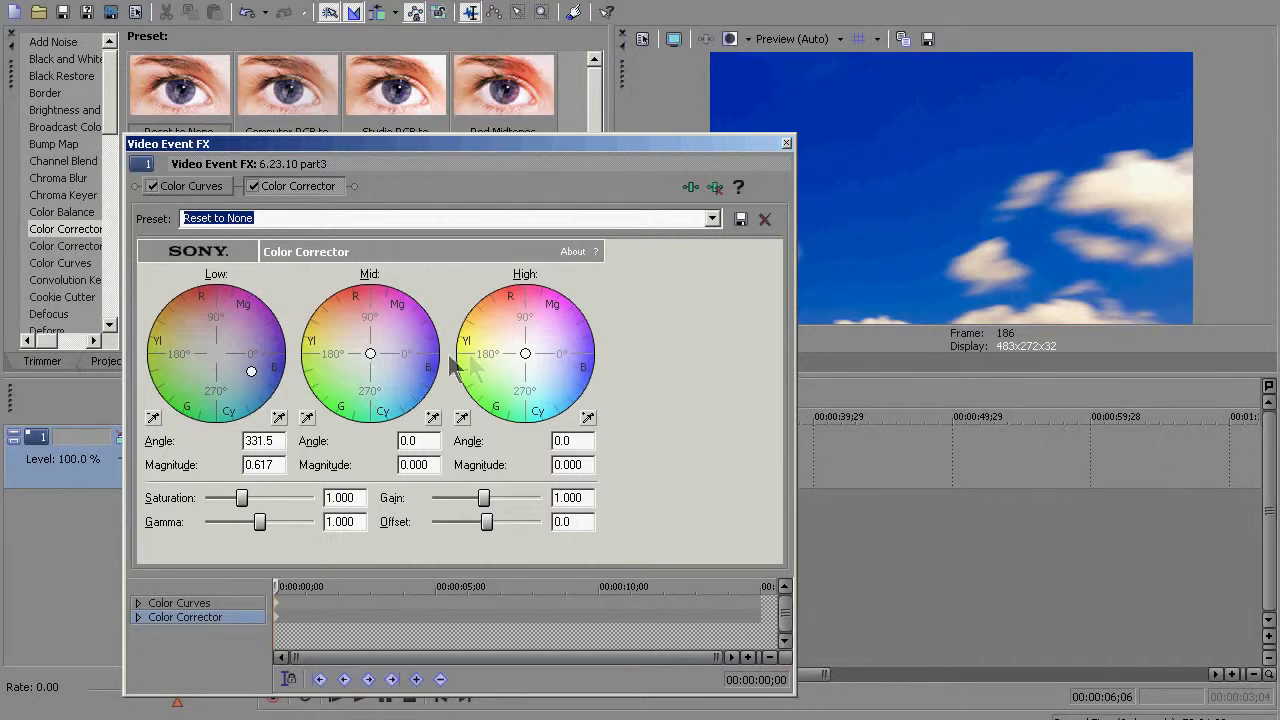
Set the Color Corrector's saturation to 1.222, gamma to 0.907 and gain to 0.891, leaving the mid and high wheels centred.
{"action": "mouse_move", "coordinate": [369, 353]}
{"action": "left_mouse_down"}
{"action": "mouse_move", "coordinate": [357, 294]}
{"action": "mouse_move", "coordinate": [370, 353]}
{"action": "left_mouse_up"}
{"action": "mouse_move", "coordinate": [525, 353]}
{"action": "left_mouse_down"}
{"action": "mouse_move", "coordinate": [538, 337]}
{"action": "mouse_move", "coordinate": [492, 297]}
{"action": "mouse_move", "coordinate": [525, 353]}
{"action": "left_mouse_up"}
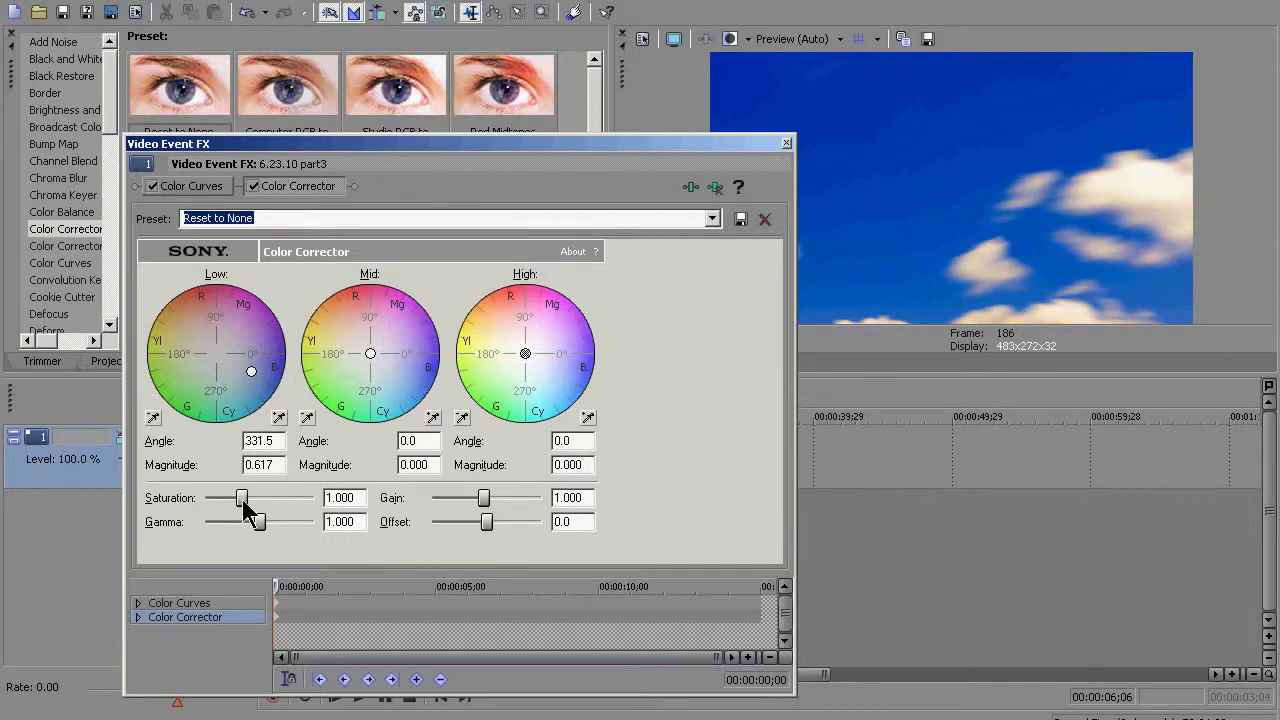
{"action": "mouse_move", "coordinate": [247, 508]}
{"action": "left_mouse_down"}
{"action": "mouse_move", "coordinate": [364, 504]}
{"action": "mouse_move", "coordinate": [256, 508]}
{"action": "left_mouse_up"}
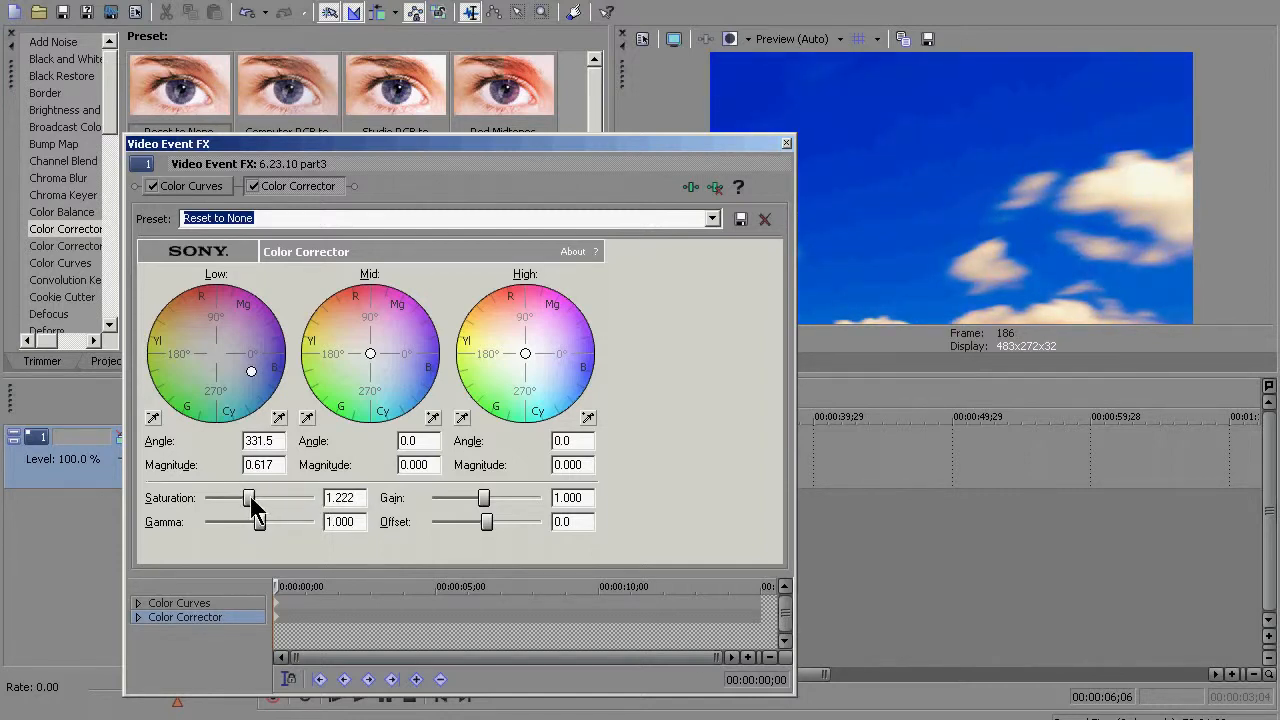
{"action": "left_click_drag", "start_coordinate": [251, 500], "coordinate": [253, 522]}
{"action": "left_click_drag", "start_coordinate": [483, 498], "coordinate": [475, 497]}
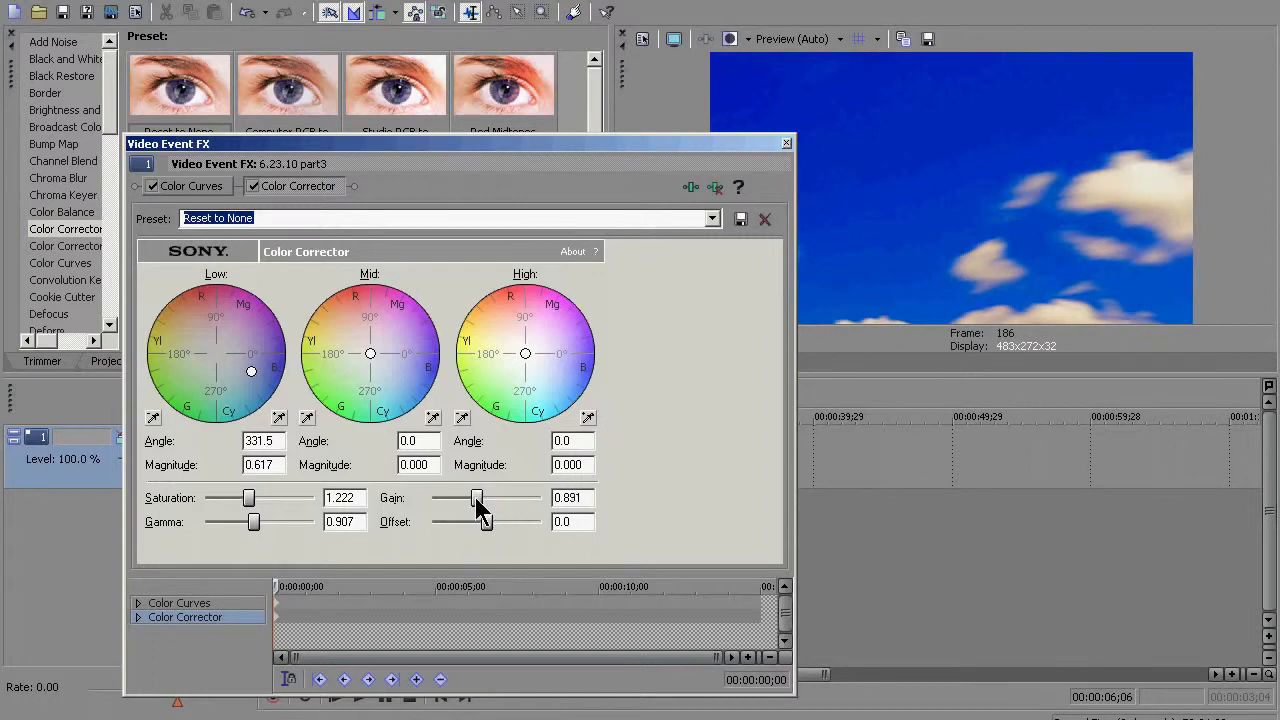
{"action": "left_click", "coordinate": [786, 144]}
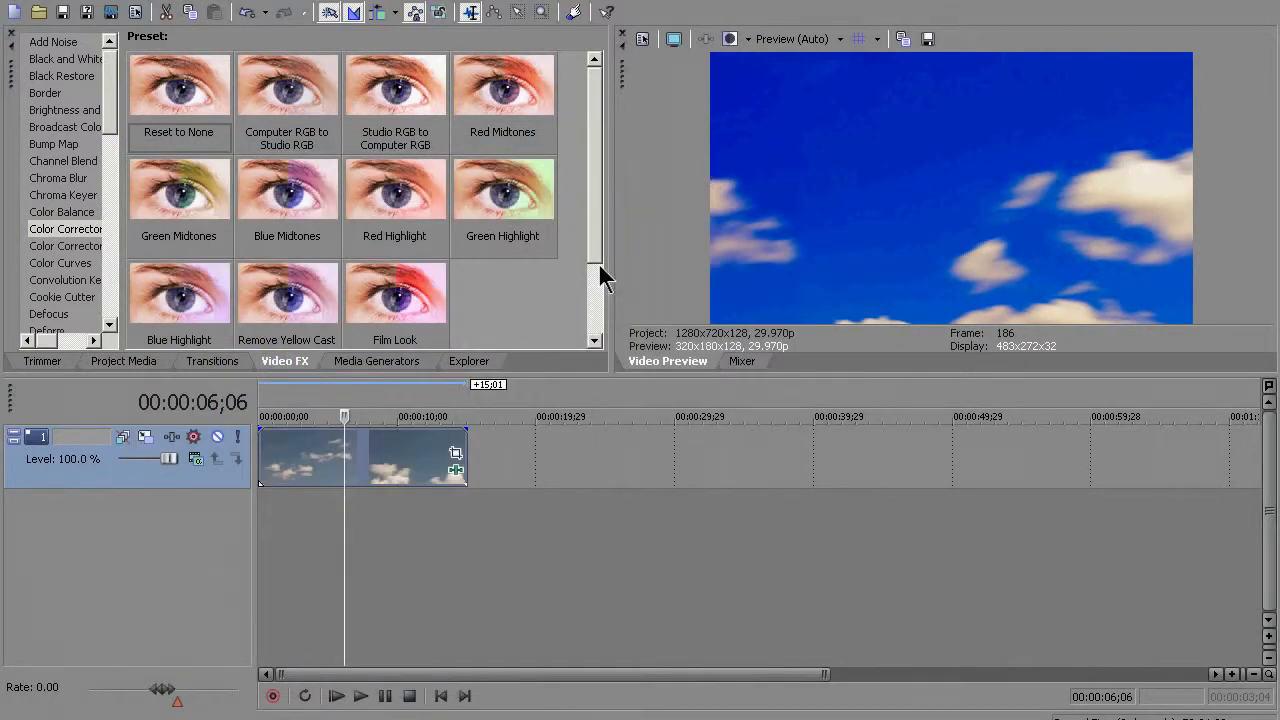
Render the timeline as Sony AVC with the YouTube HD template to 6.23.10 FINAL in the Renders folder, overwriting the existing file.
{"action": "left_click", "coordinate": [14, 1]}
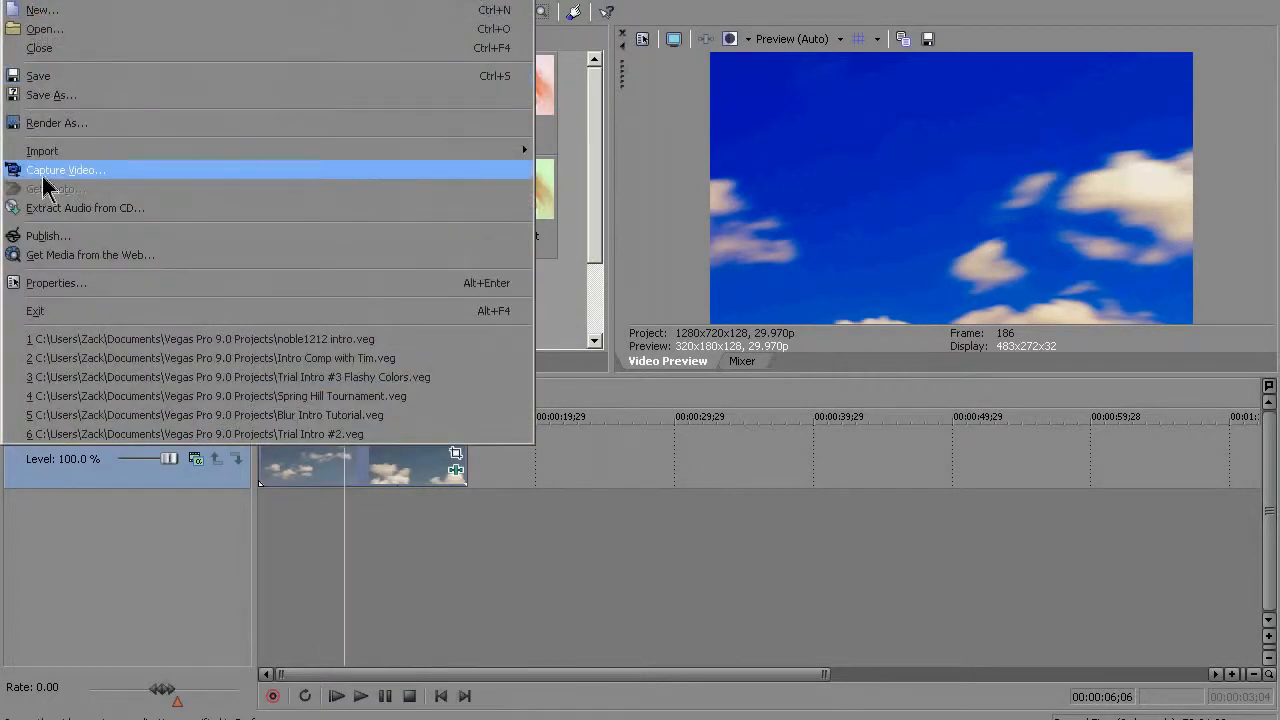
{"action": "left_click", "coordinate": [64, 125]}
{"action": "left_click", "coordinate": [530, 129]}
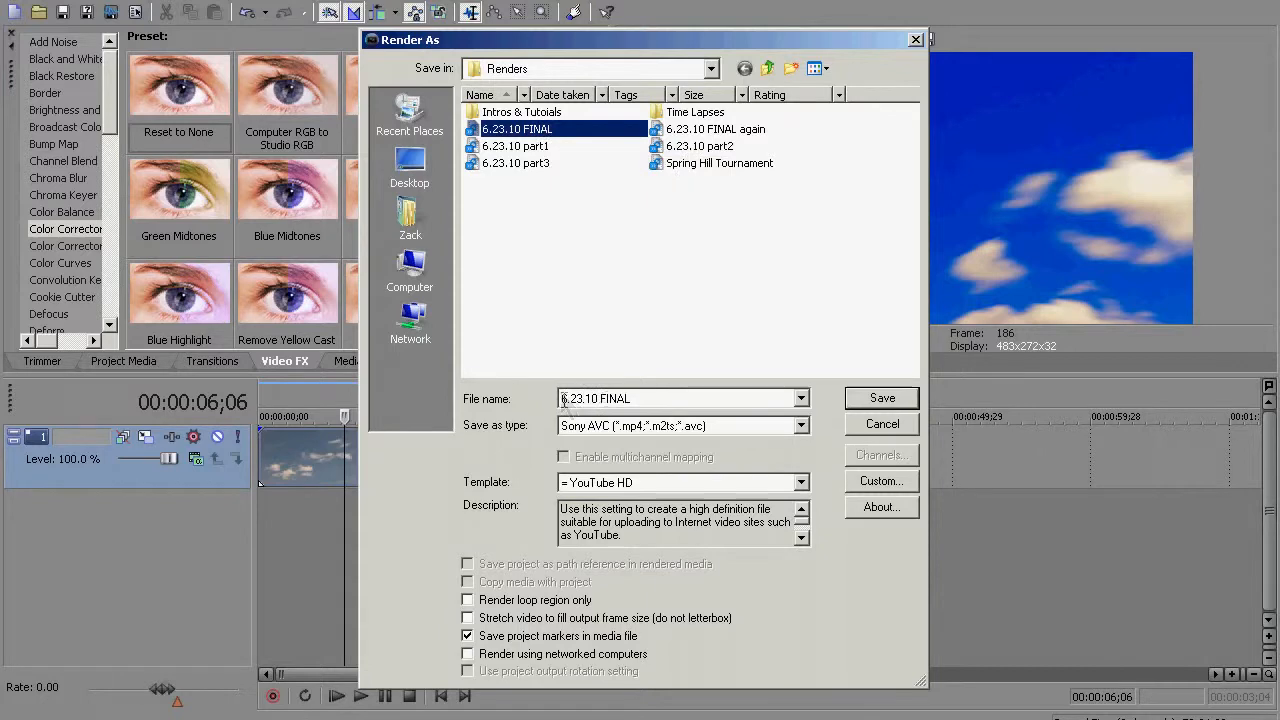
{"action": "left_click", "coordinate": [899, 405]}
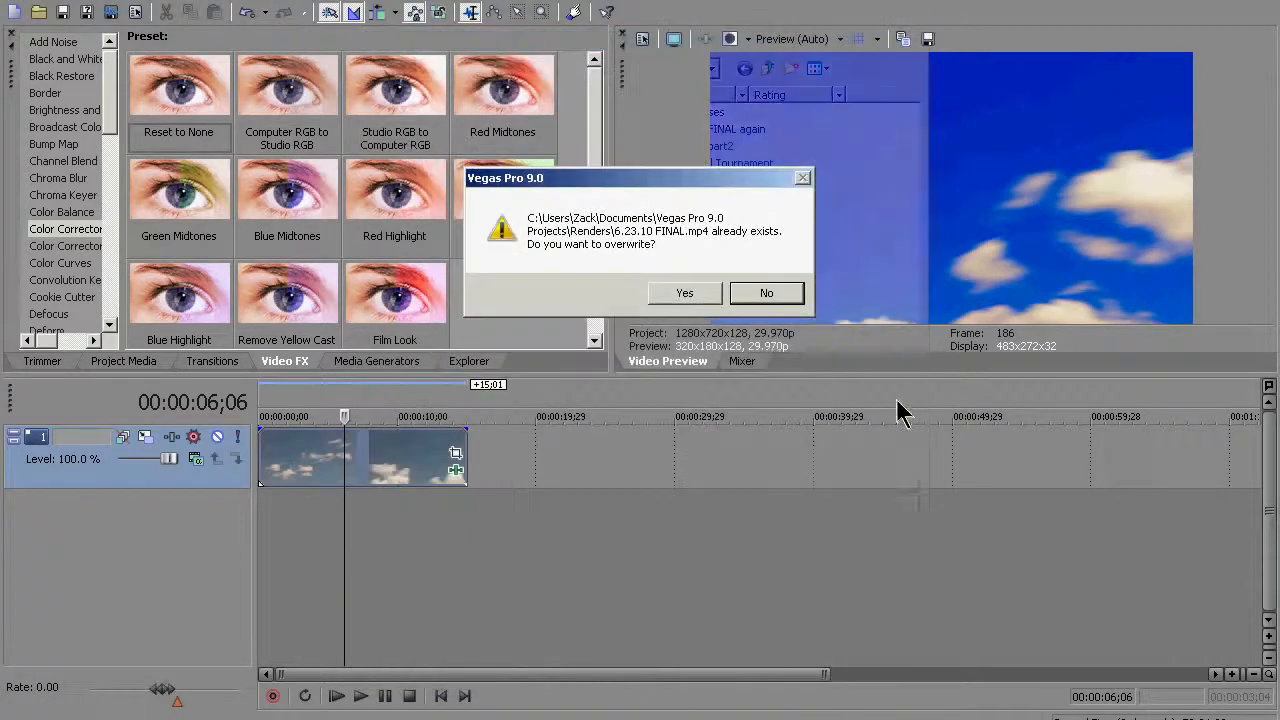
{"action": "left_click", "coordinate": [684, 294]}
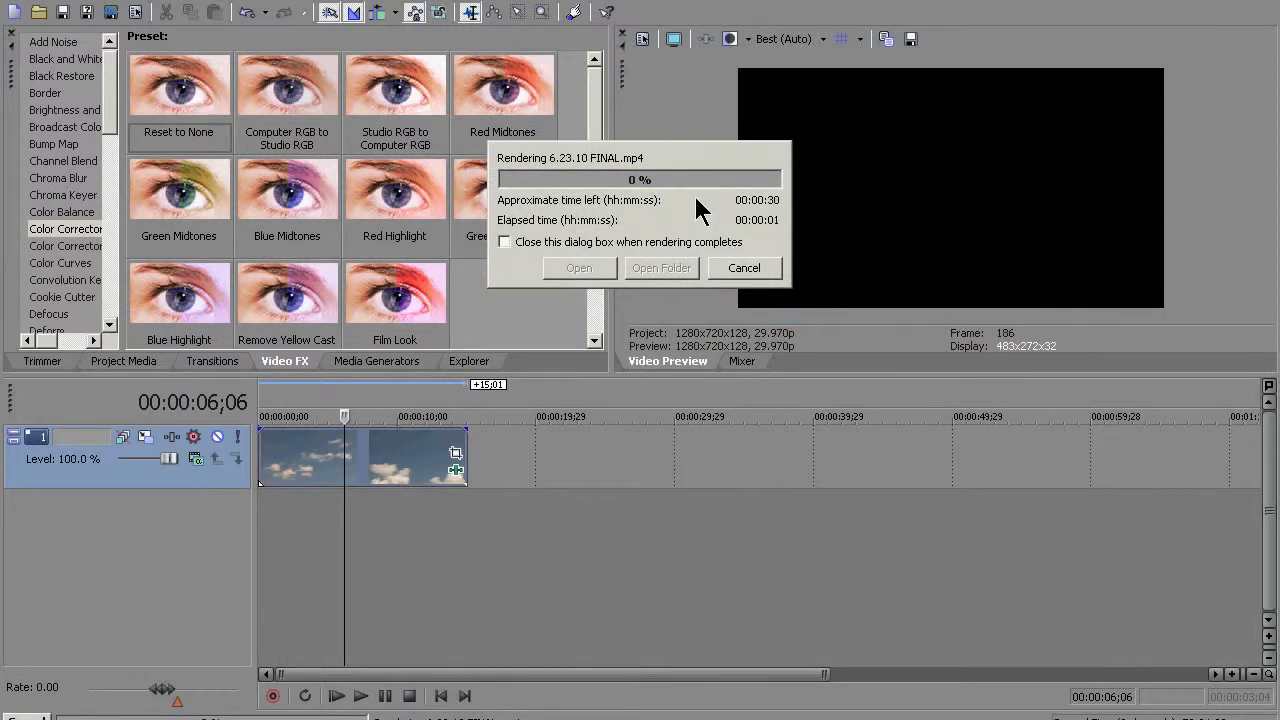